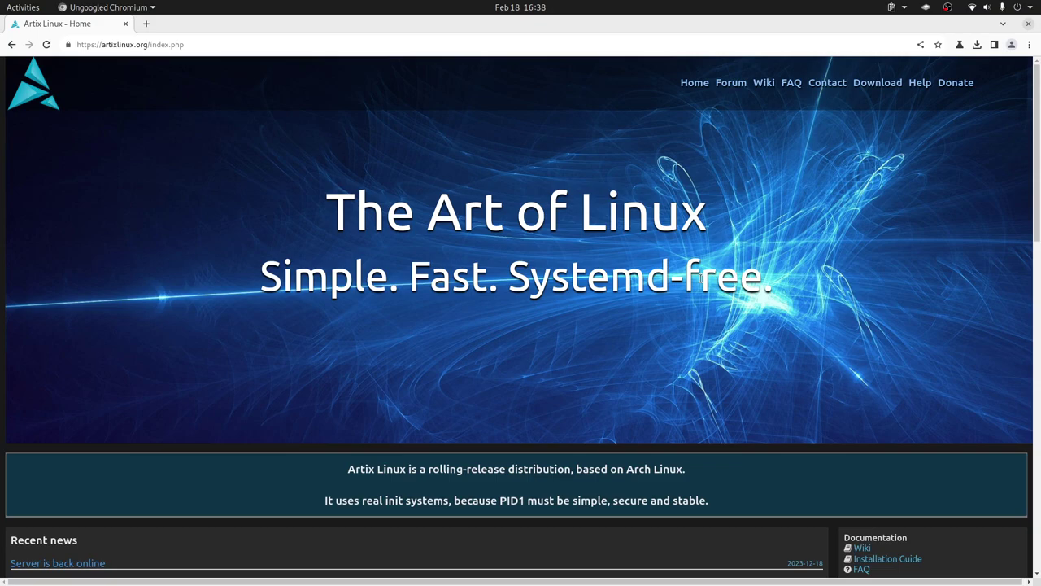
Step: Show the lxqt ISO images on the Artix download page, then switch to VirtualBox
click(887, 83)
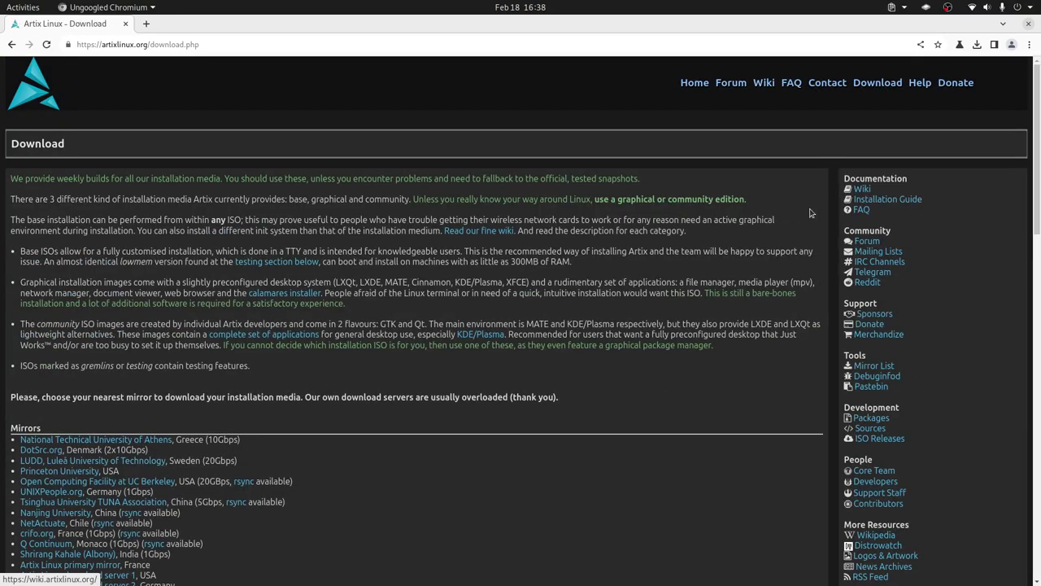
scroll(671, 335, down, 5)
scroll(671, 335, down, 4)
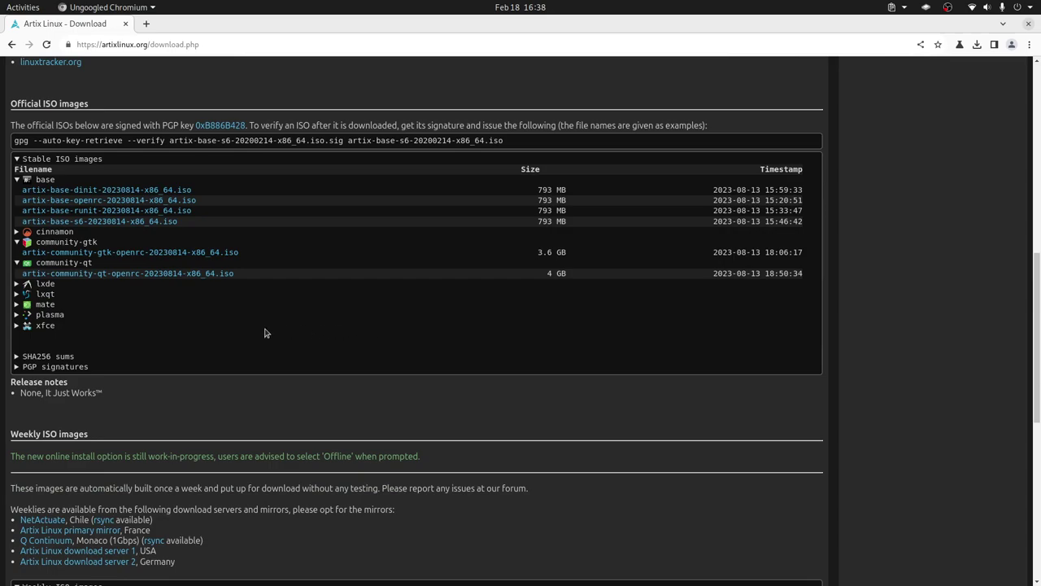
click(14, 296)
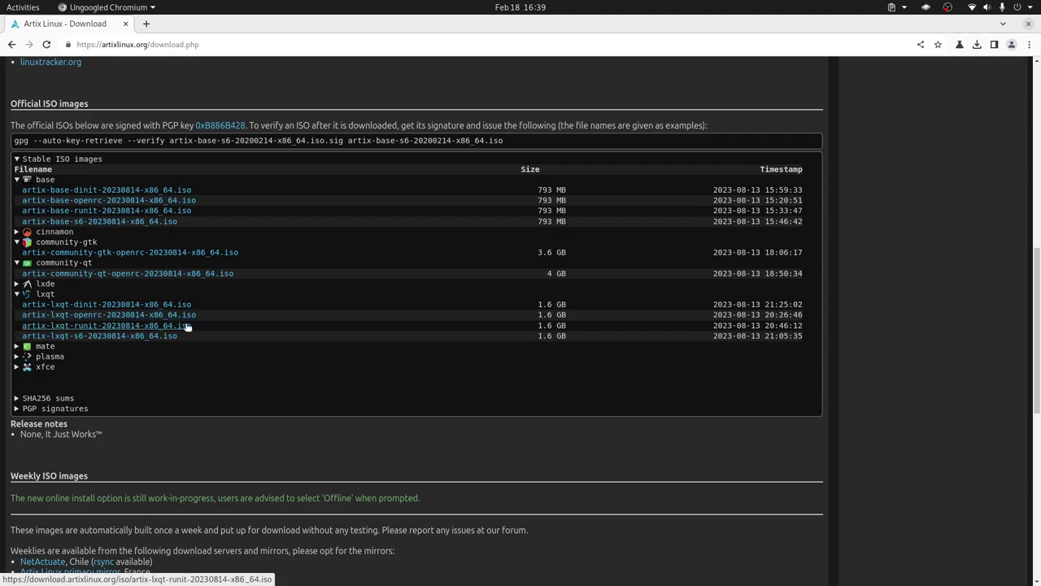
key(alt+Tab)
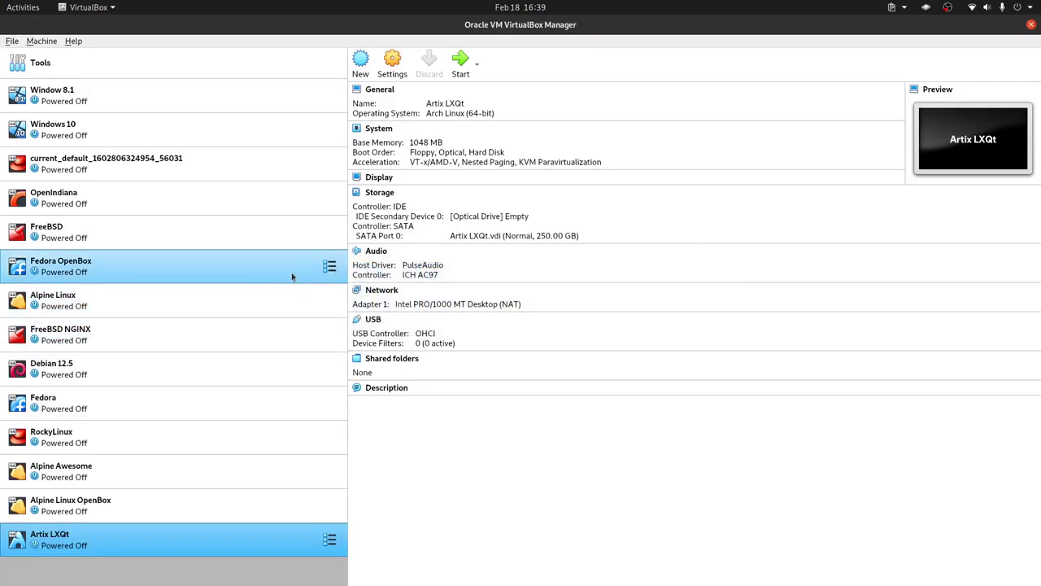
Step: Open the Artix LXQt machine's settings and review its System and Display pages
right_click(200, 545)
click(284, 308)
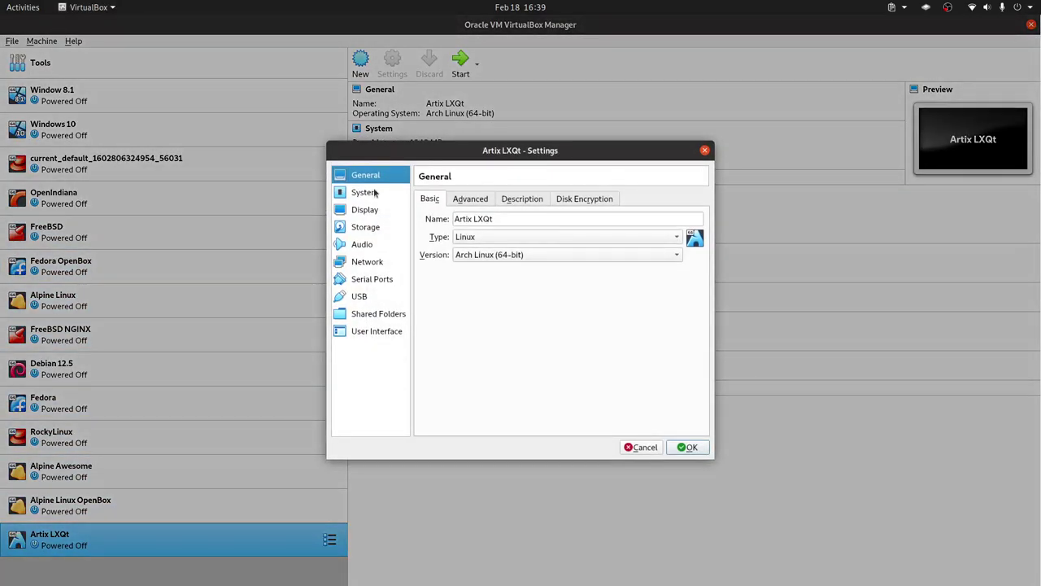
click(364, 194)
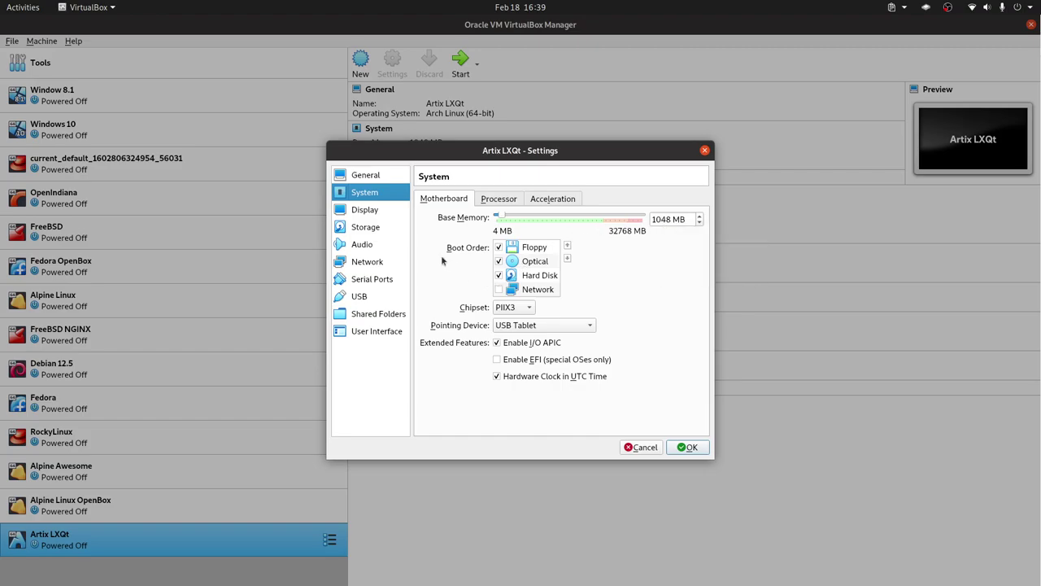
click(499, 199)
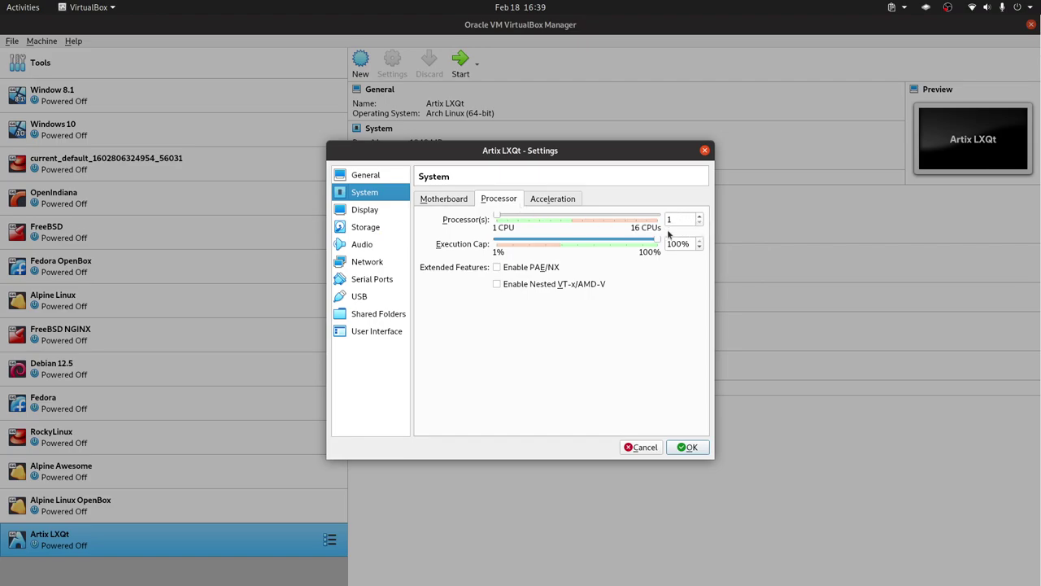
click(366, 210)
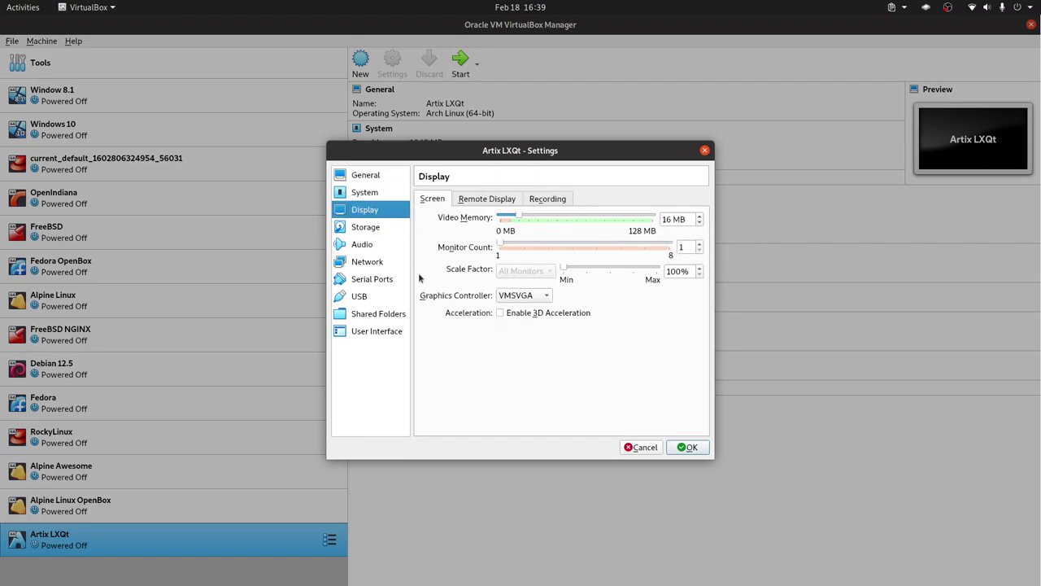
click(365, 192)
Step: Set the boot order to Hard Disk then Optical, uncheck Floppy, and save the settings
click(446, 199)
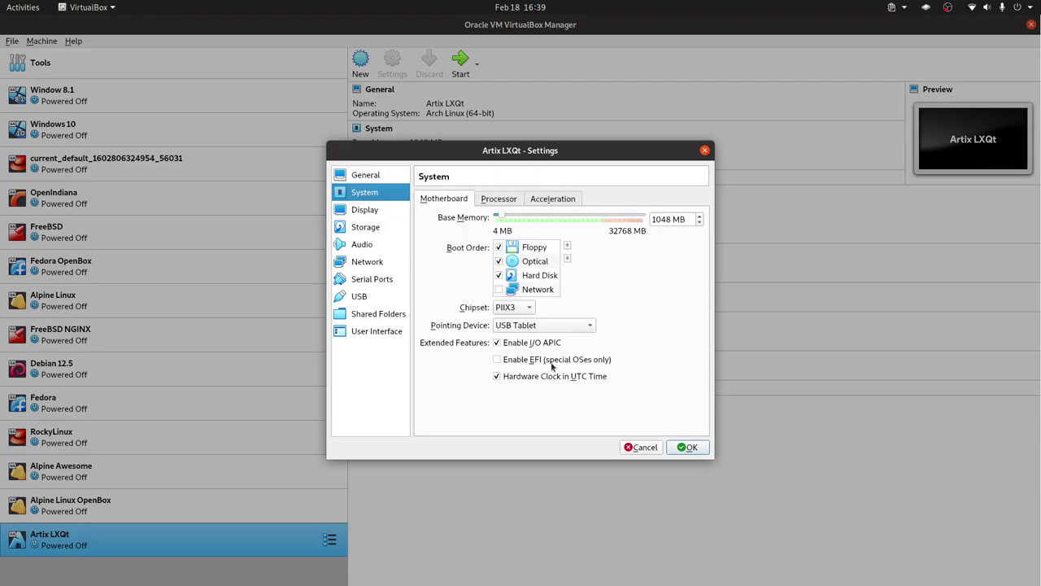
mouse_move(549, 364)
click(537, 275)
click(567, 245)
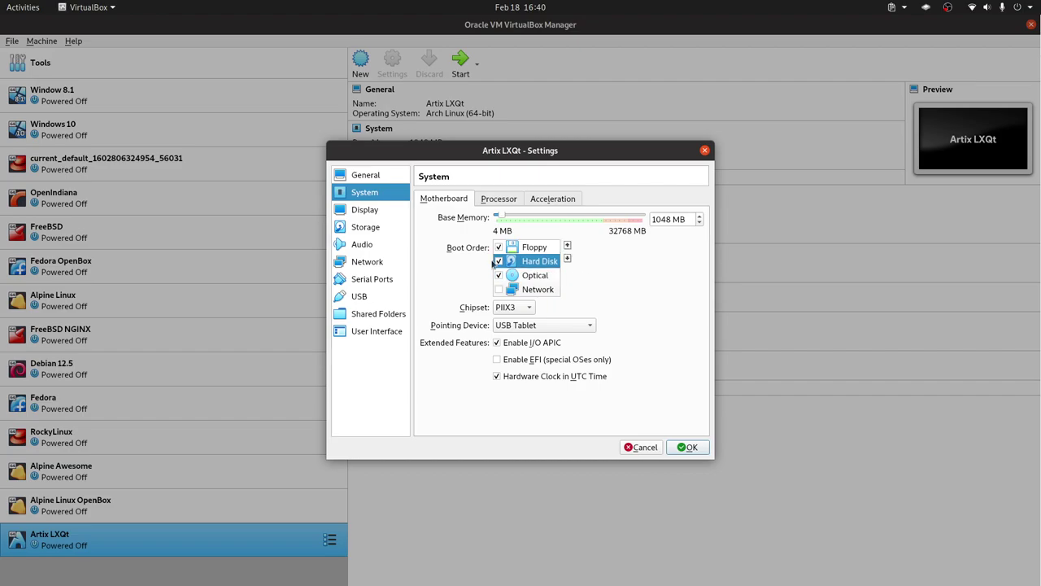
click(499, 246)
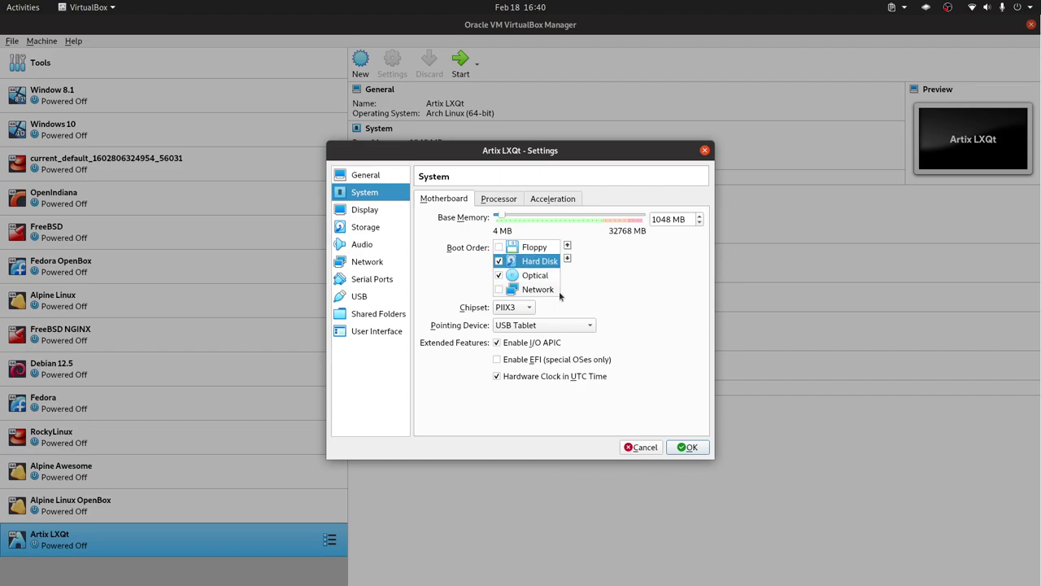
click(694, 447)
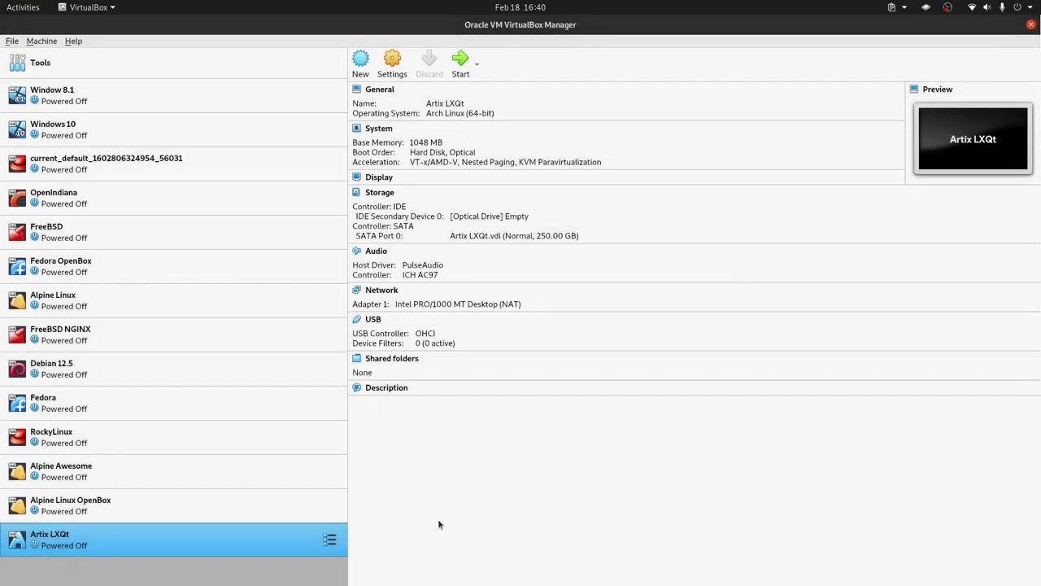
Step: Start the Artix LXQt VM with the artix-lxqt-openrc ISO added as its start-up disk
double_click(250, 538)
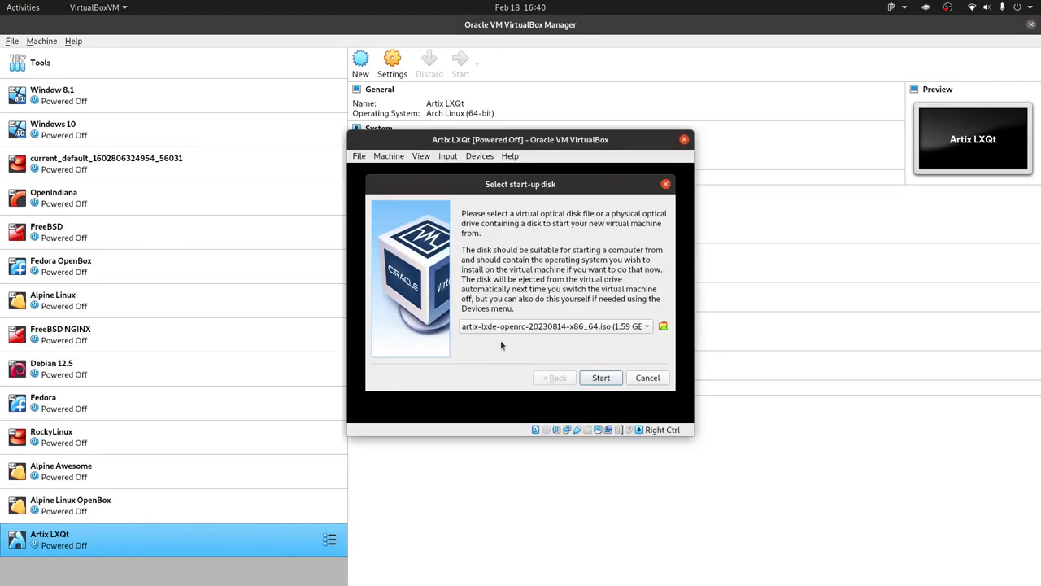
click(662, 326)
click(363, 227)
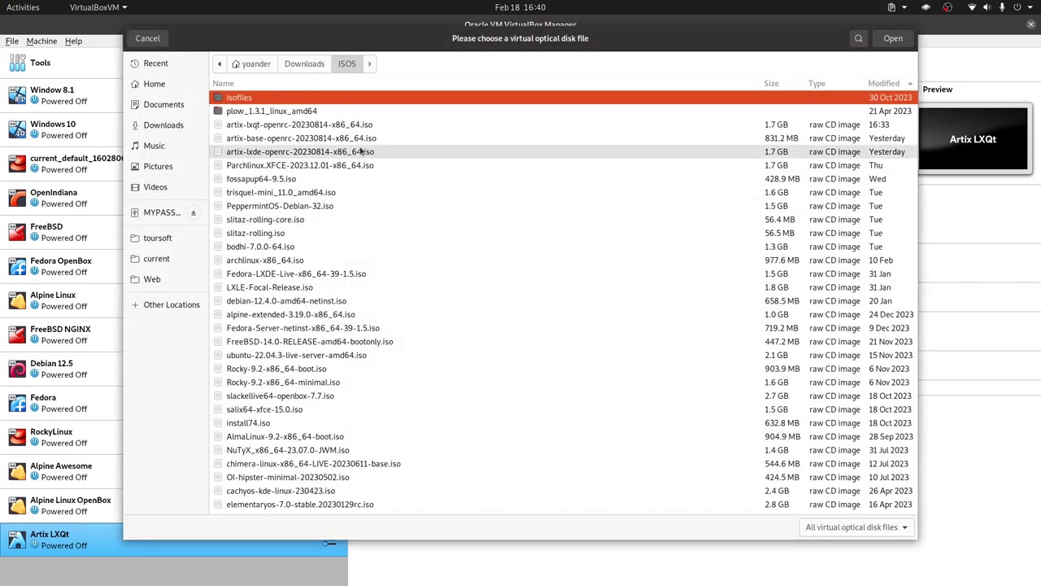
click(455, 124)
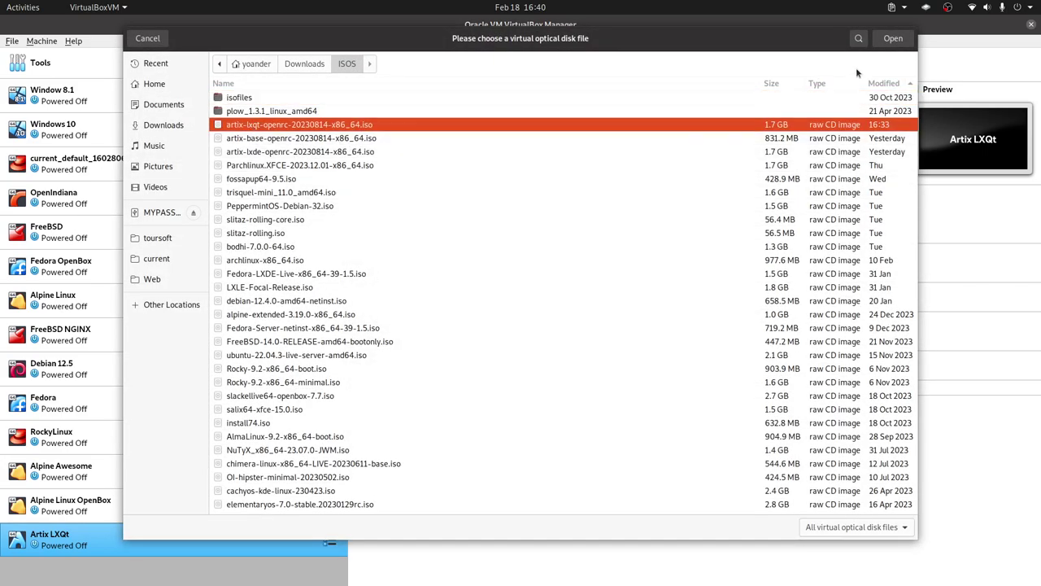
click(893, 38)
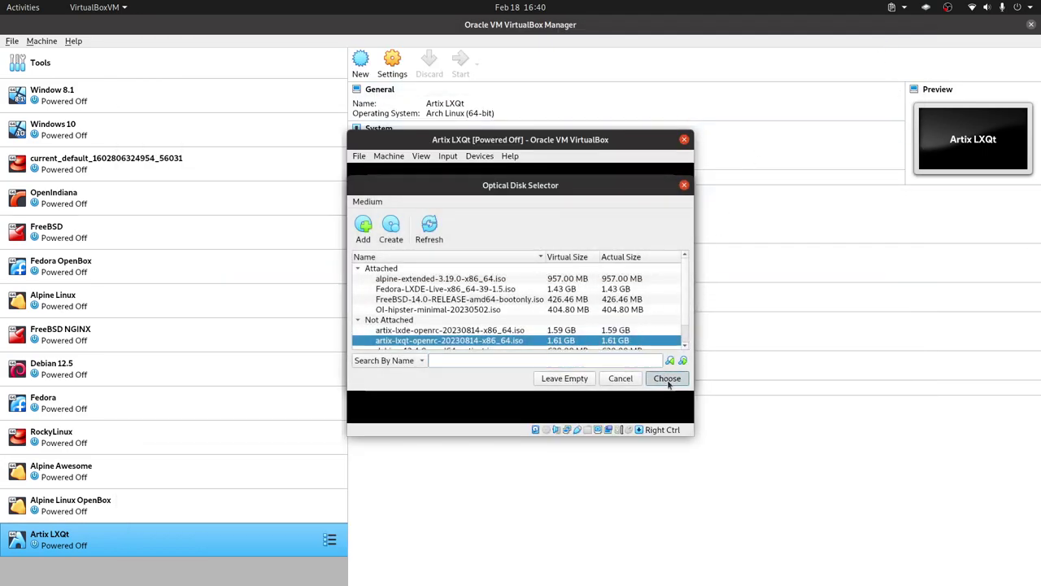
click(667, 379)
click(602, 378)
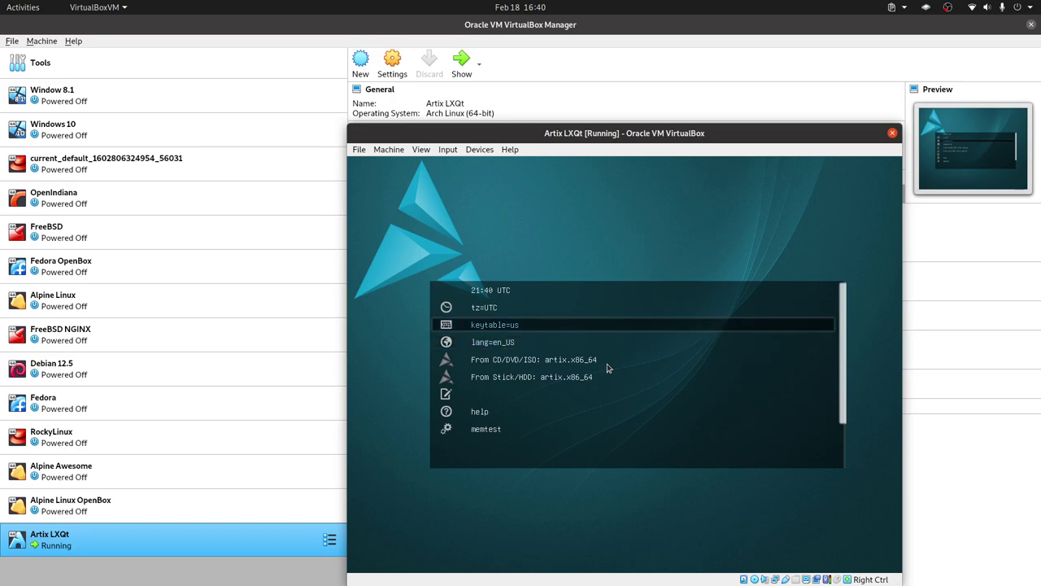
Step: Boot the live system via the From CD/DVD/ISO entry in the boot menu
key(Down)
key(Down)
key(Down)
key(Up)
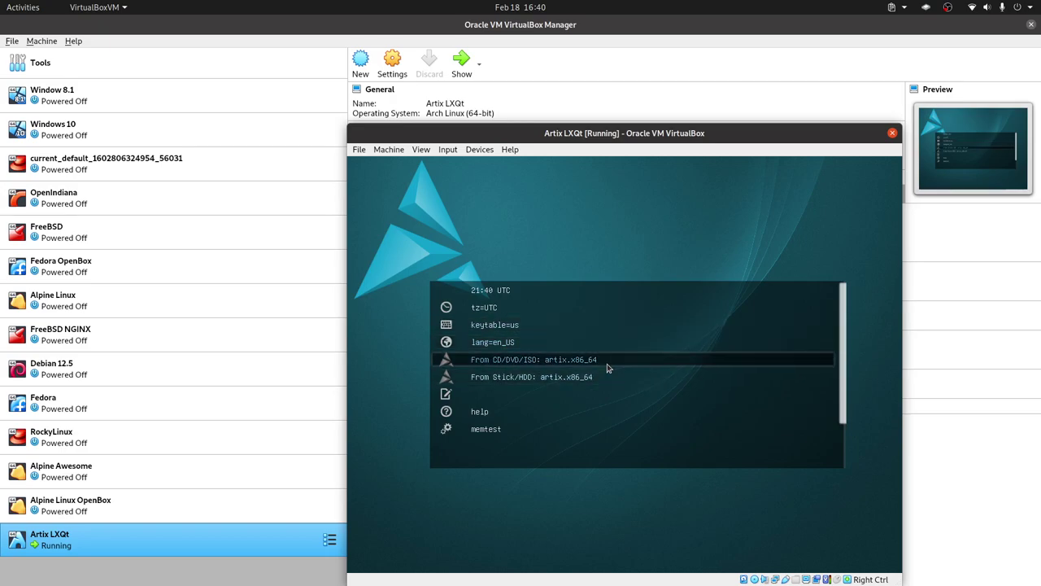
key(Down)
key(Up)
key(Up)
key(Down)
key(Return)
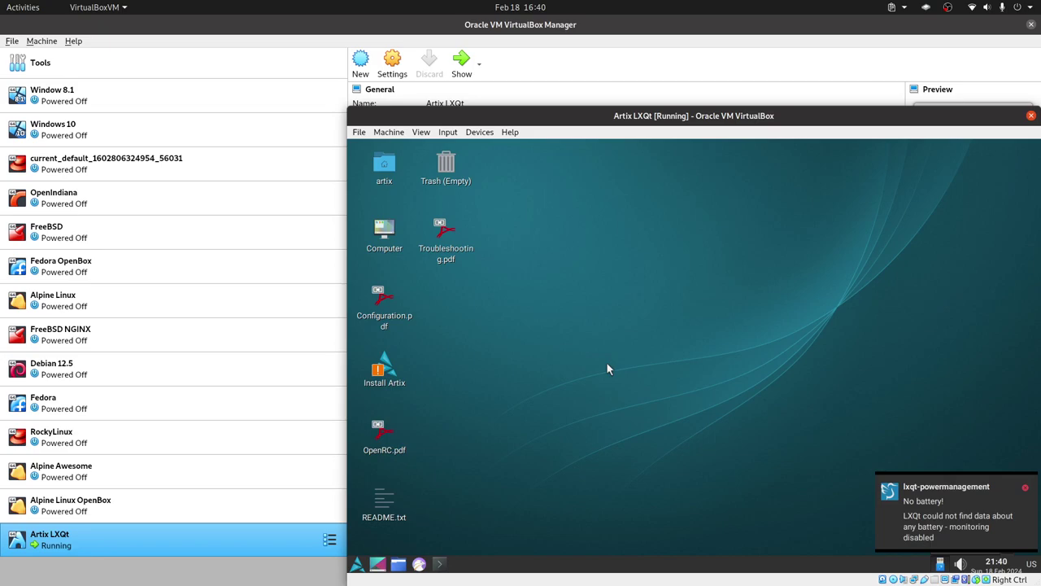
Step: Dismiss the no-battery notice and launch the Install Artix desktop icon
click(1025, 488)
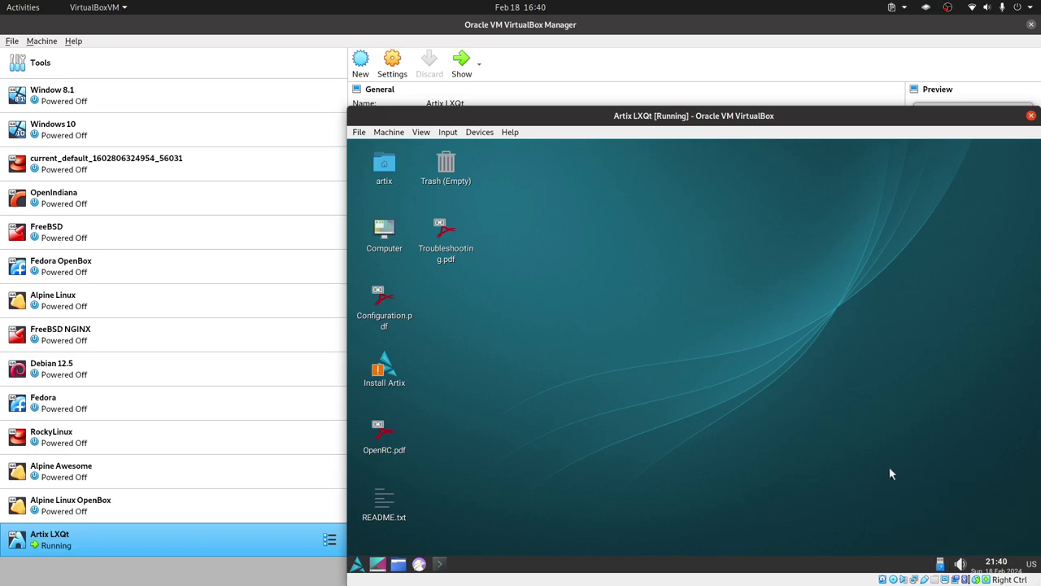
click(357, 563)
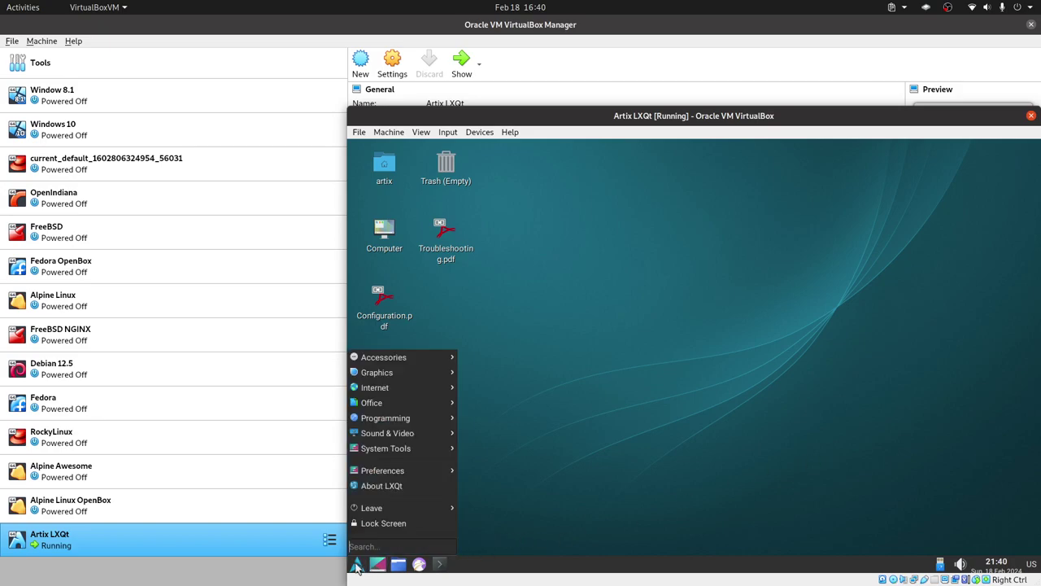
mouse_move(389, 356)
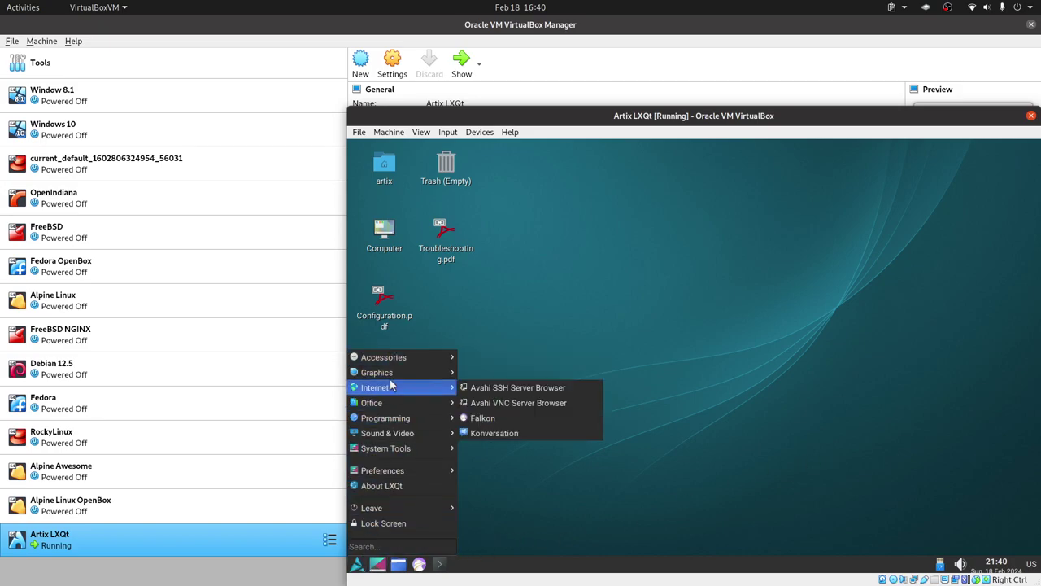
click(638, 340)
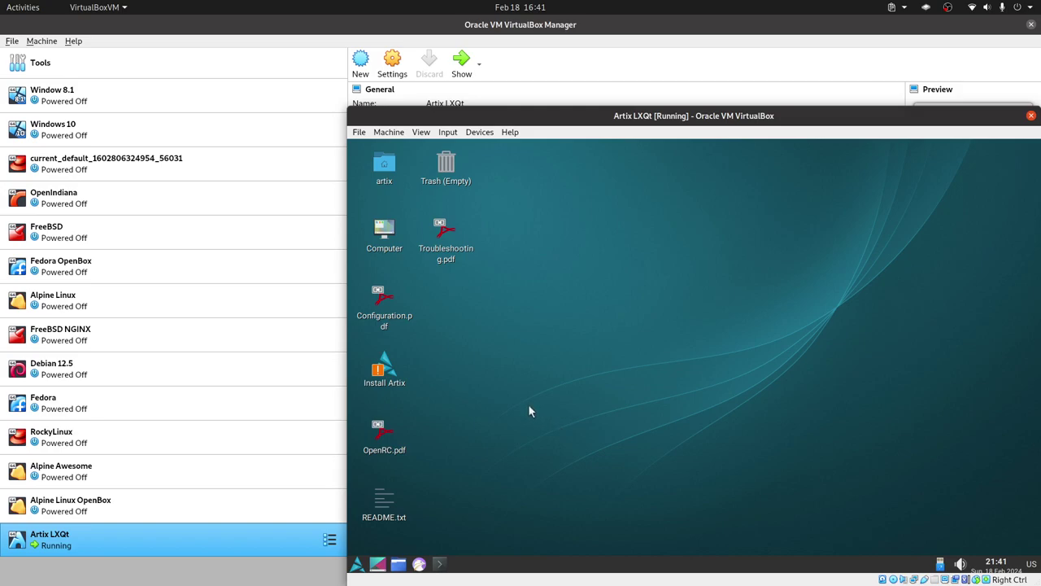
click(382, 370)
double_click(387, 376)
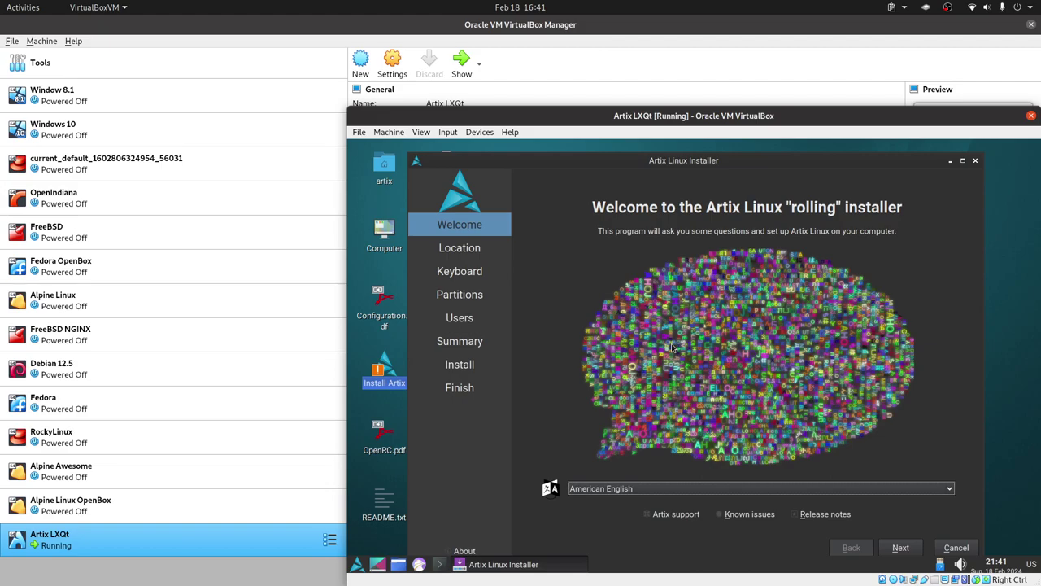
Step: Keep American English and America/Guayaquil, choose English (US, alt. intl.) layout and Manual partitioning
click(901, 547)
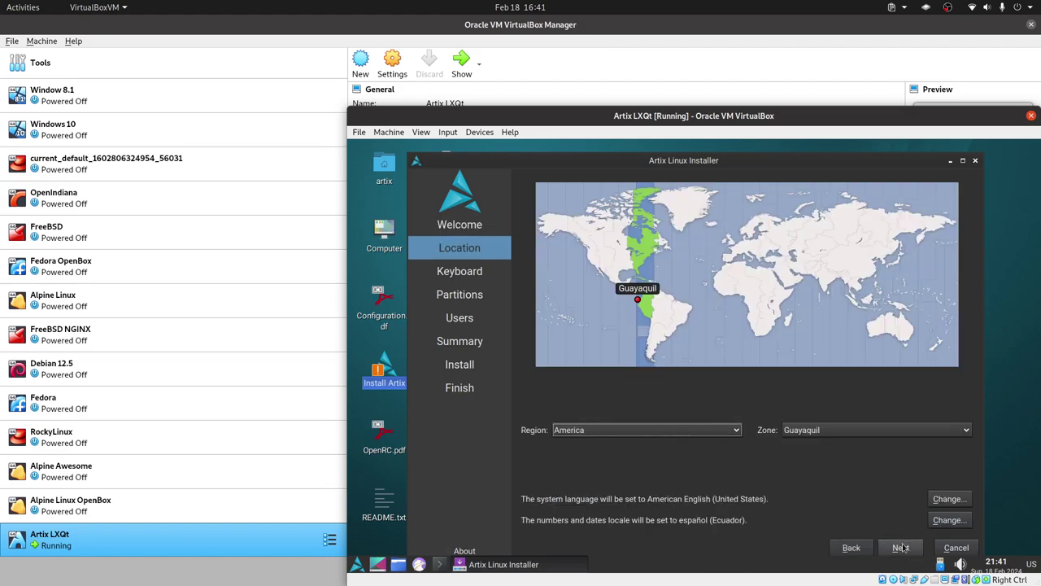
click(902, 547)
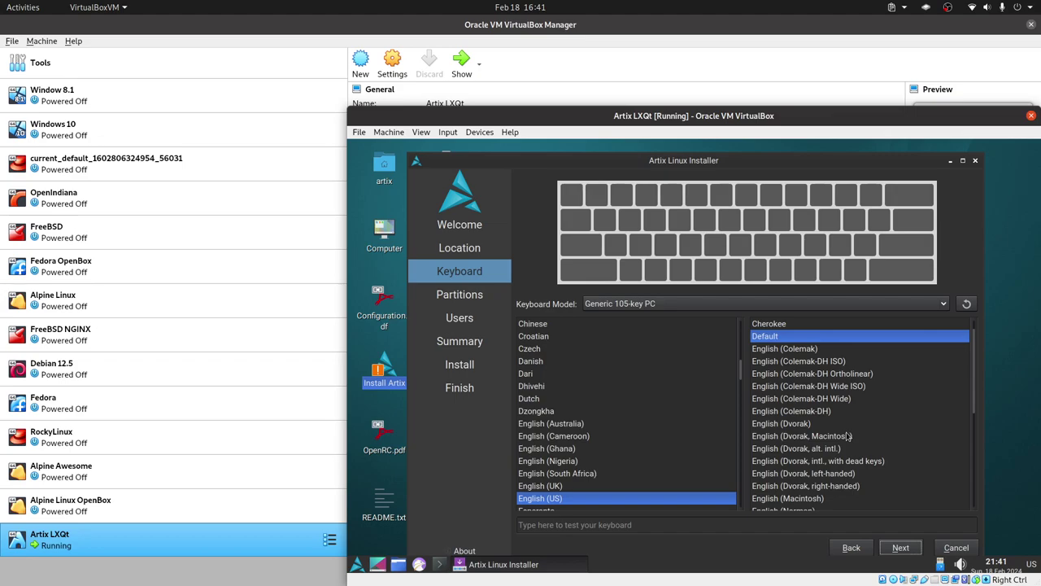
click(959, 387)
scroll(923, 421, down, 2)
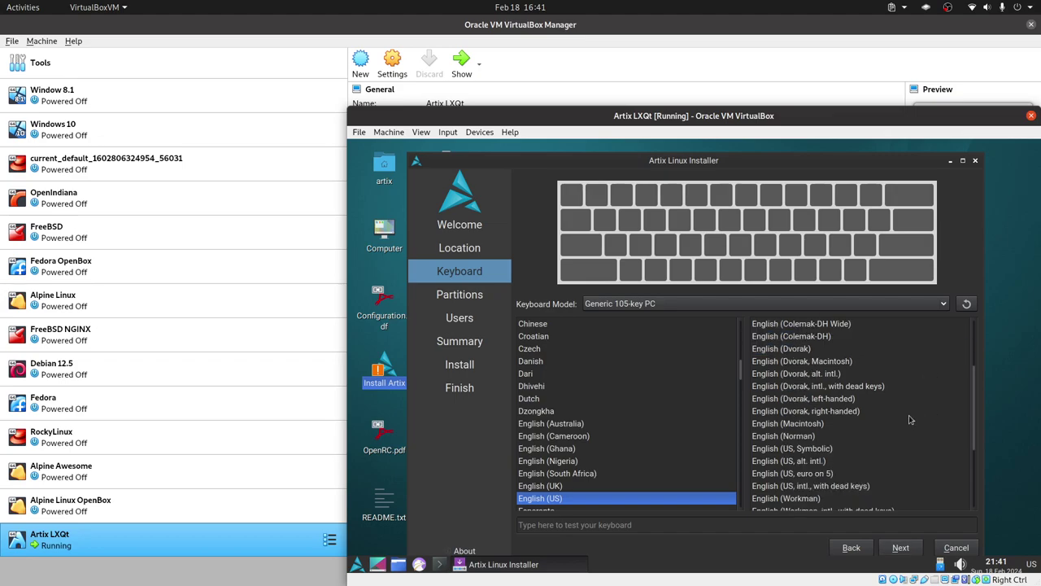
click(813, 463)
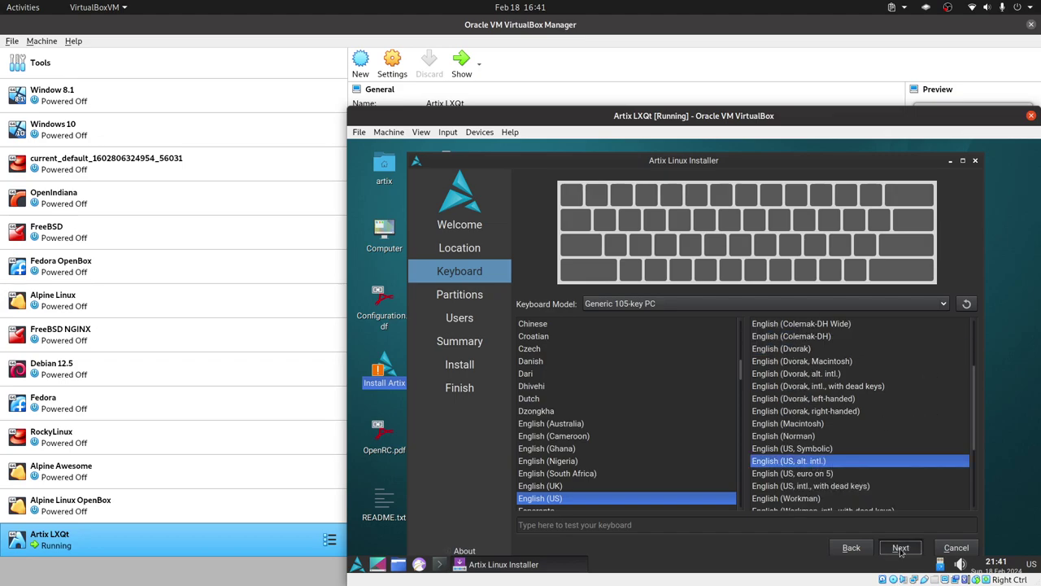
click(881, 545)
mouse_move(842, 163)
mouse_down()
mouse_move(839, 155)
mouse_move(853, 156)
mouse_up()
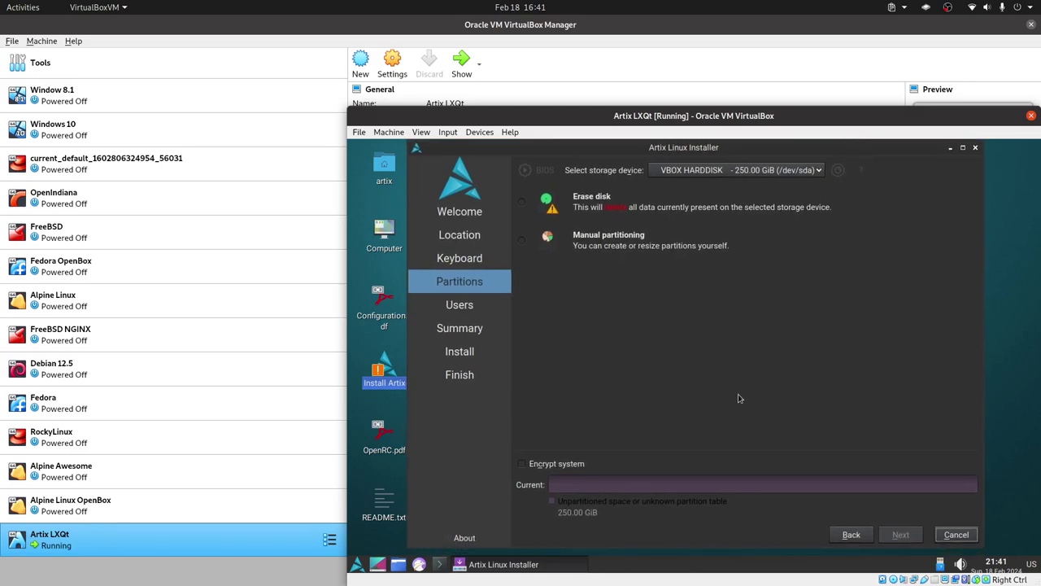
click(522, 239)
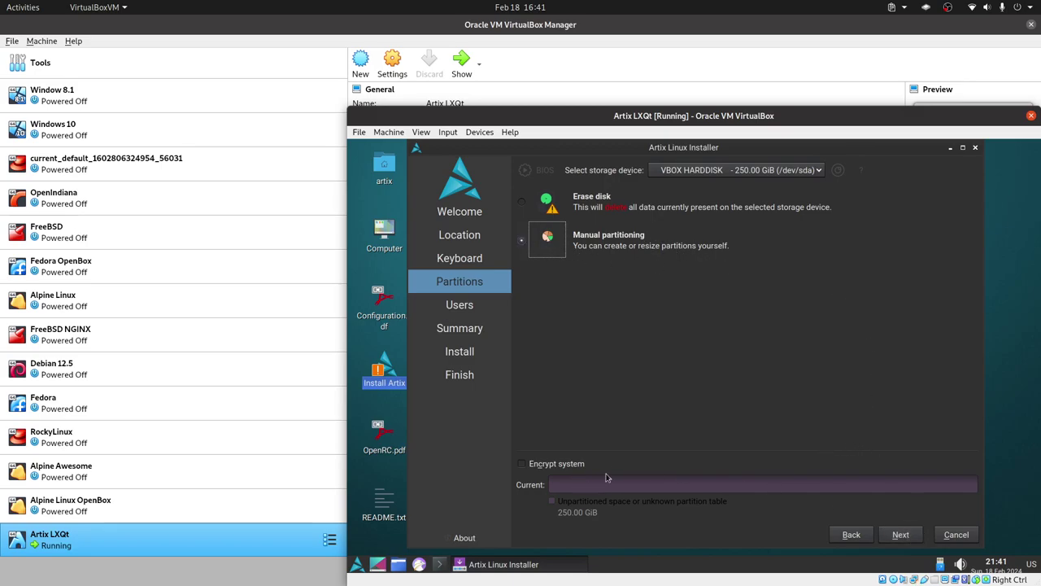
Step: Create a new Master Boot Record (MBR) partition table on the disk
click(901, 534)
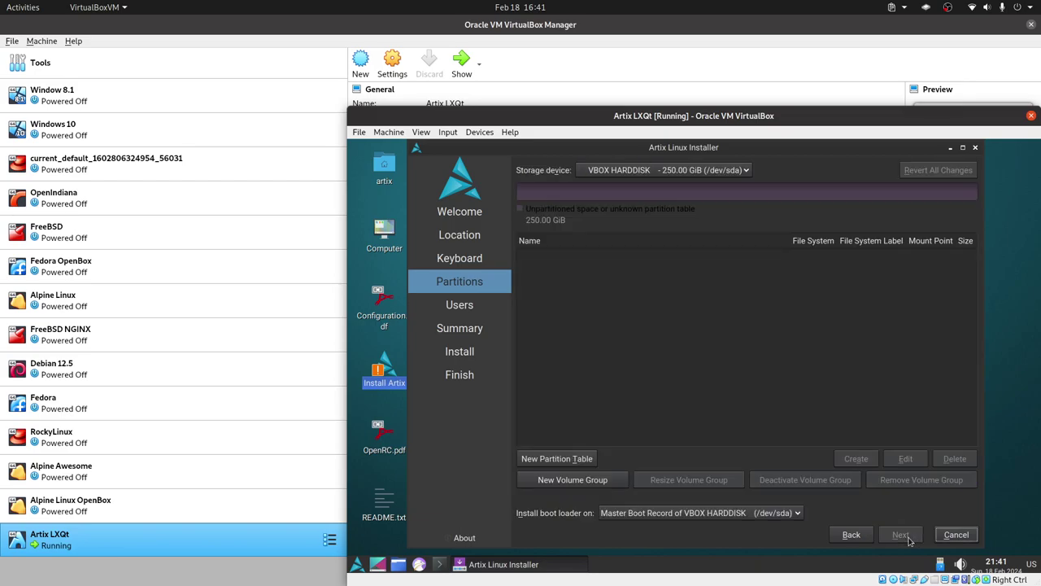
click(575, 461)
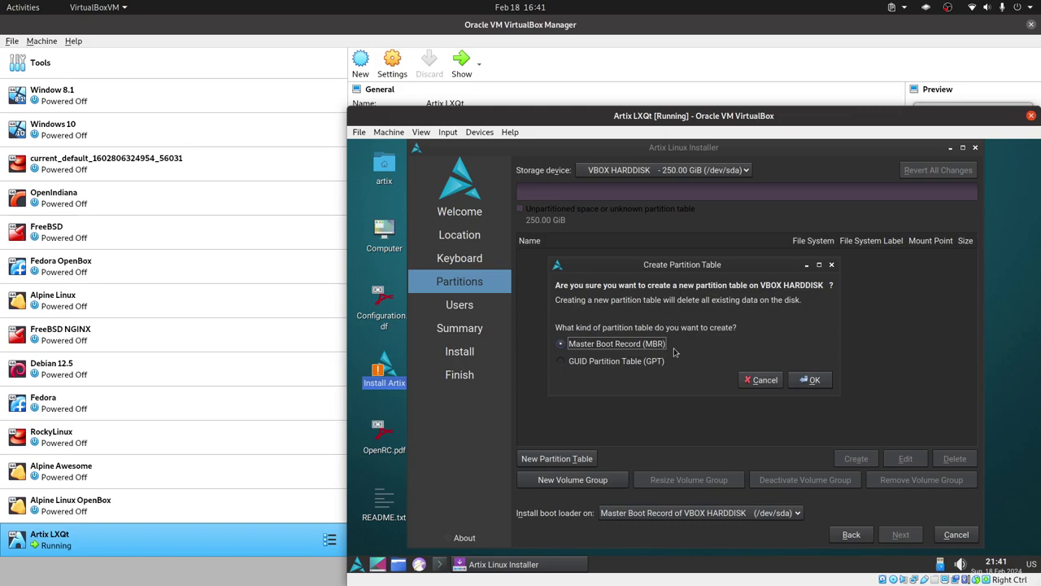
click(810, 380)
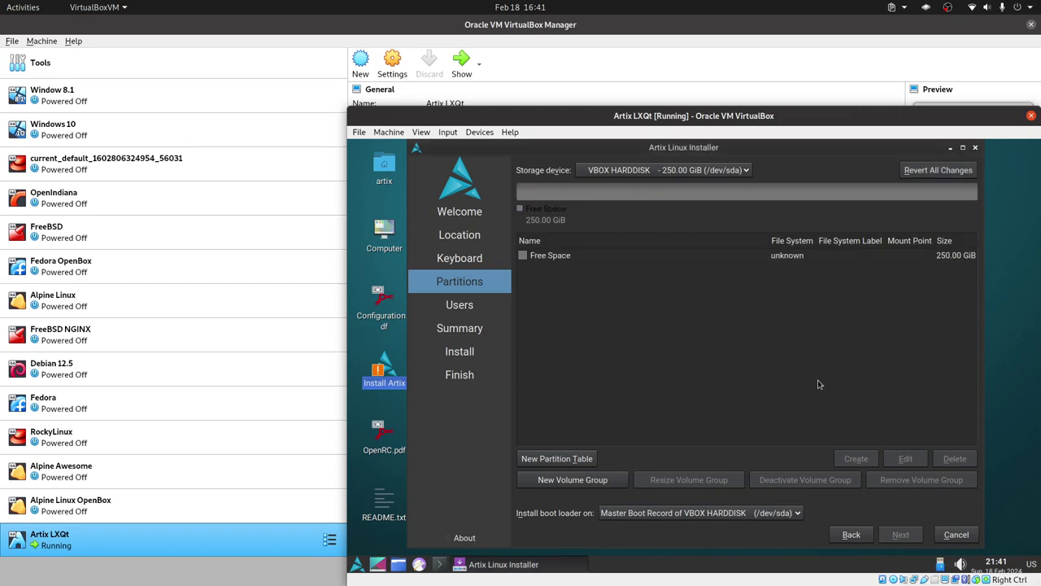
Step: Add a 256 MiB ext4 partition mounted at /boot with the boot flag set
click(587, 257)
click(856, 458)
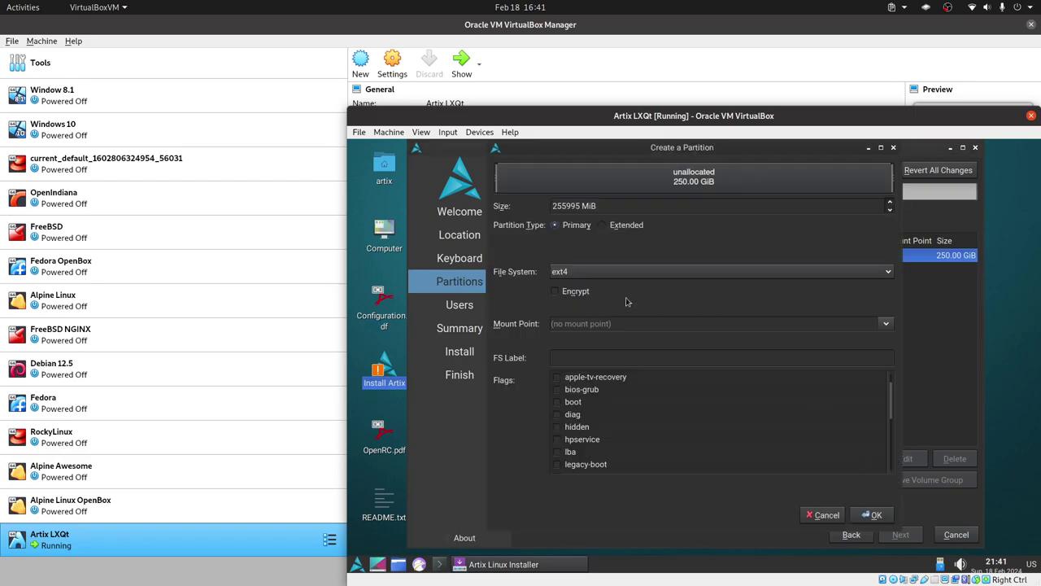
double_click(563, 206)
text(256)
click(641, 272)
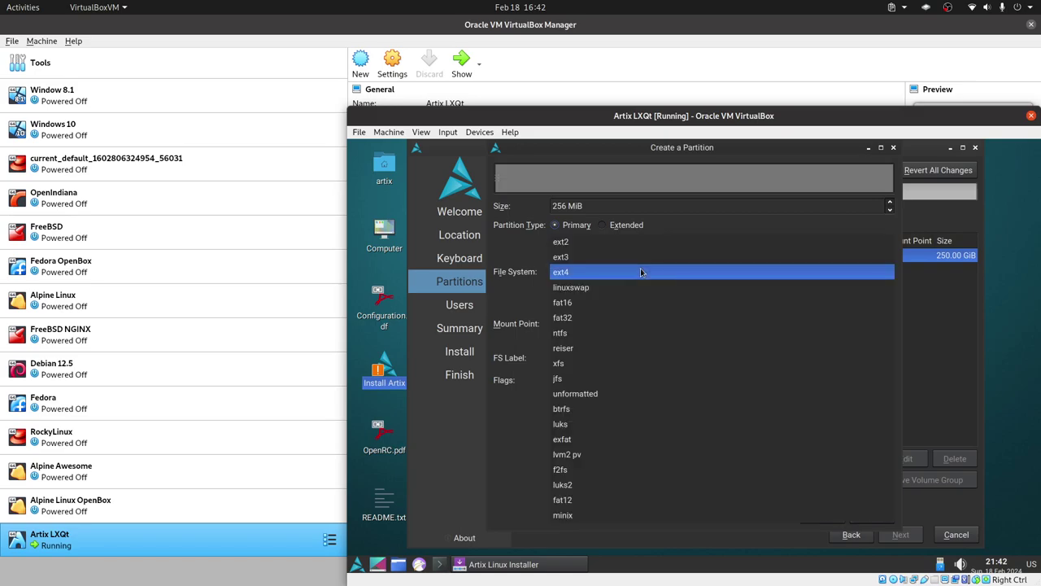
click(641, 272)
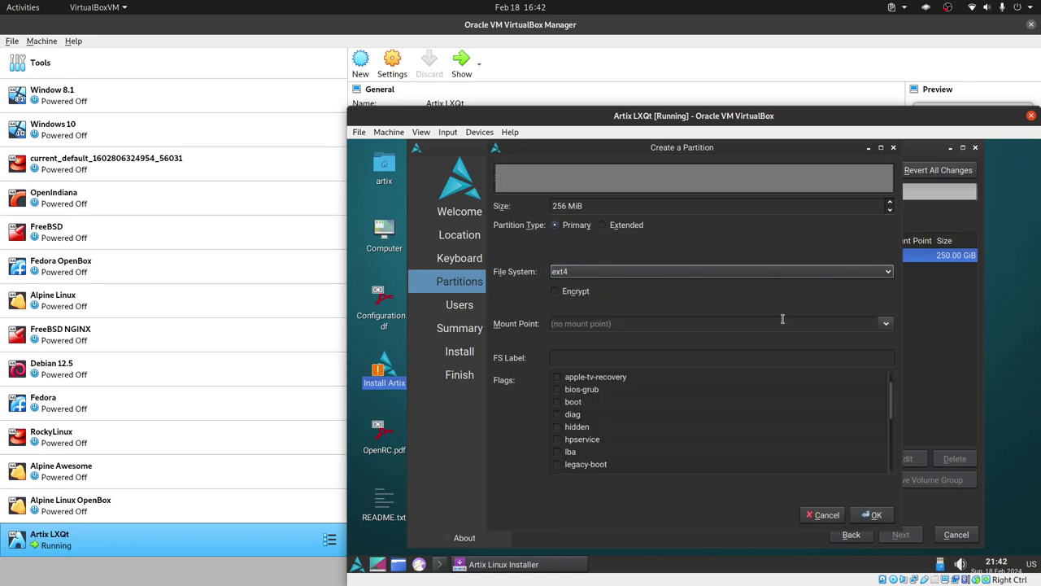
click(885, 328)
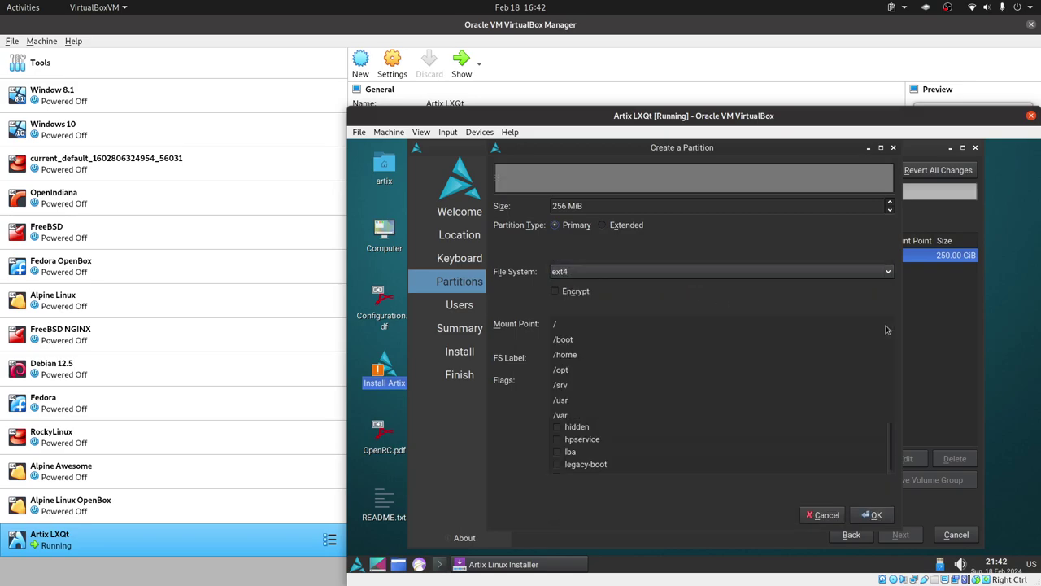
click(592, 340)
click(557, 402)
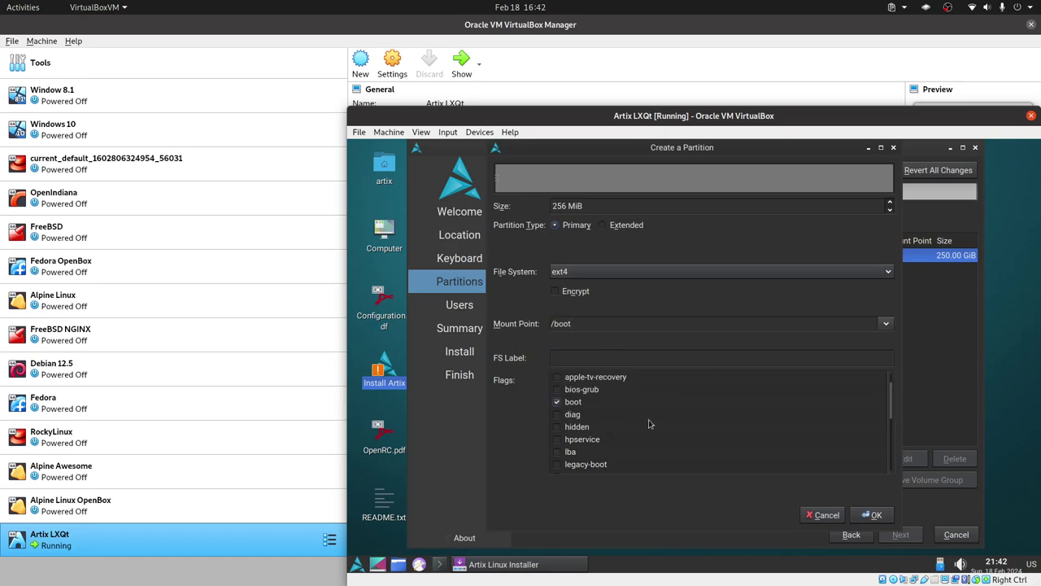
click(870, 514)
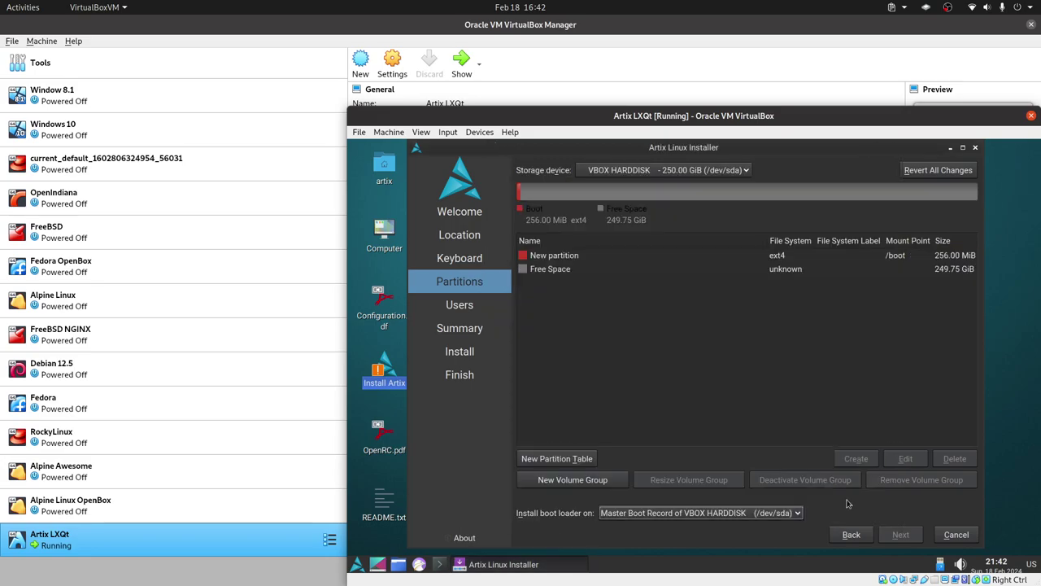
Step: Create a 25600 MiB ext4 root partition mounted at /
click(583, 272)
click(855, 458)
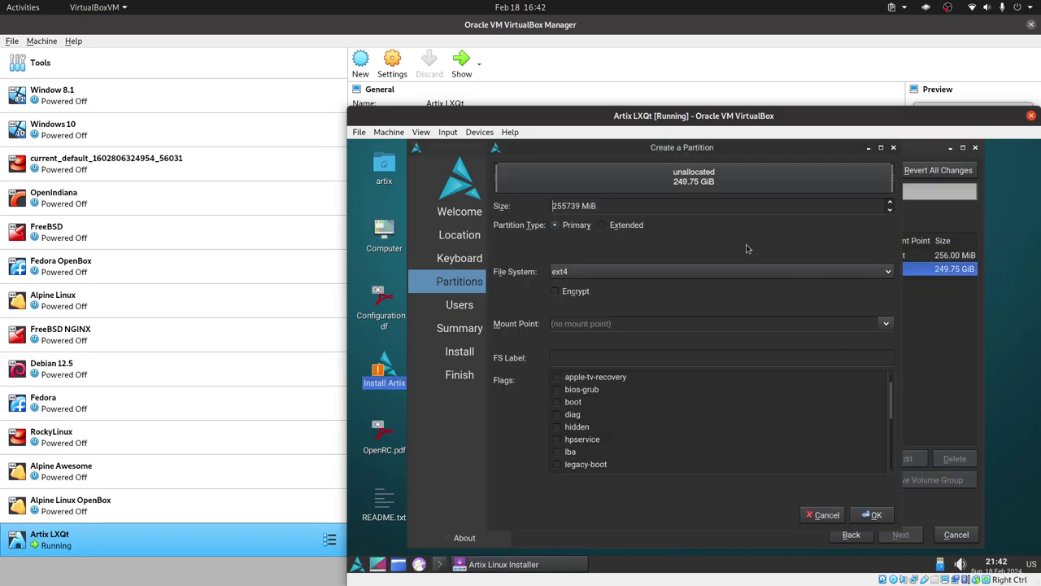
double_click(565, 205)
text(25600)
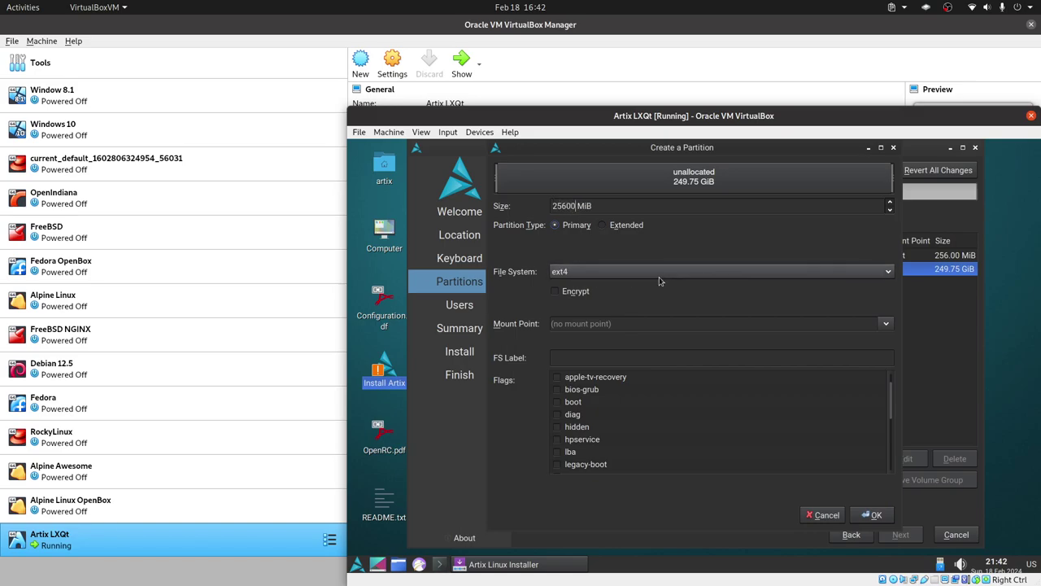
click(618, 324)
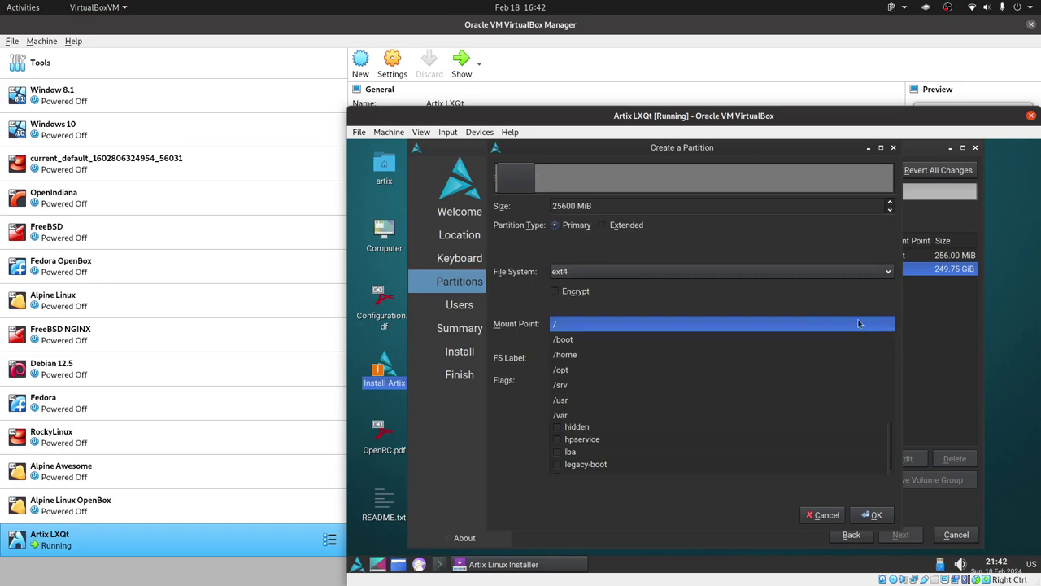
click(613, 324)
click(869, 514)
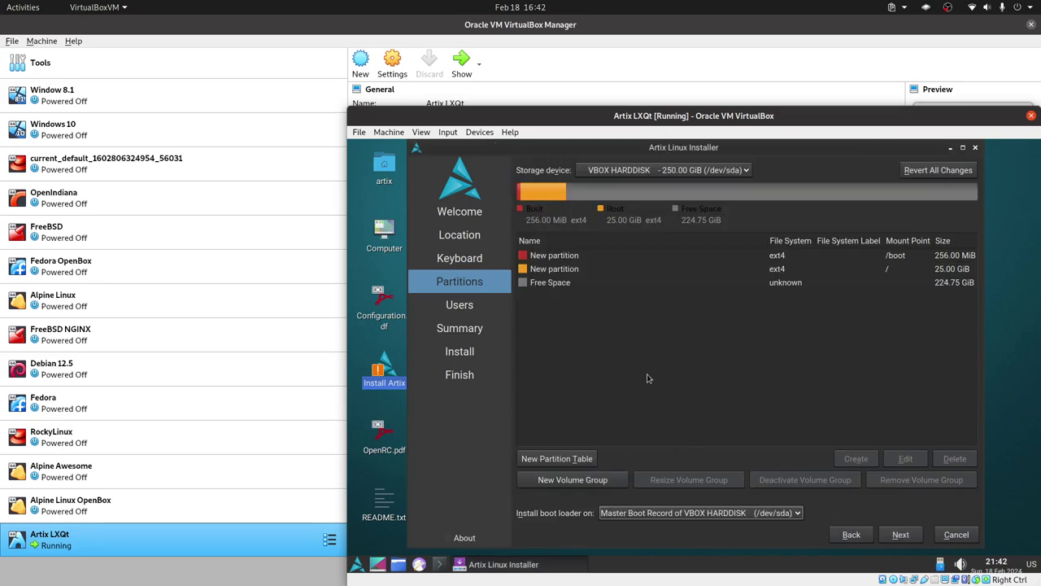
Step: Create a /home partition from the remaining 224.75 GiB and finish partitioning
click(573, 459)
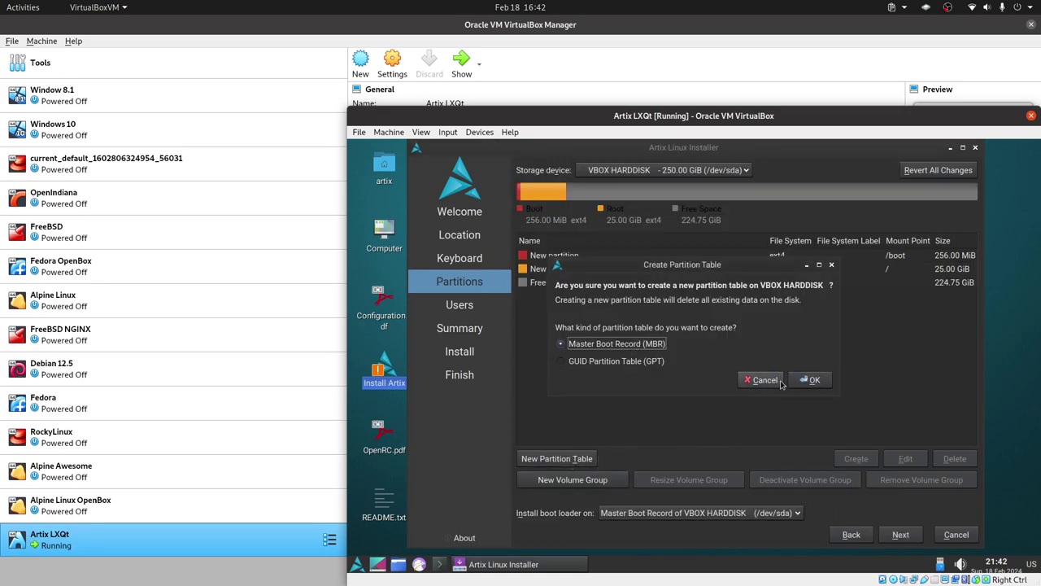
click(779, 381)
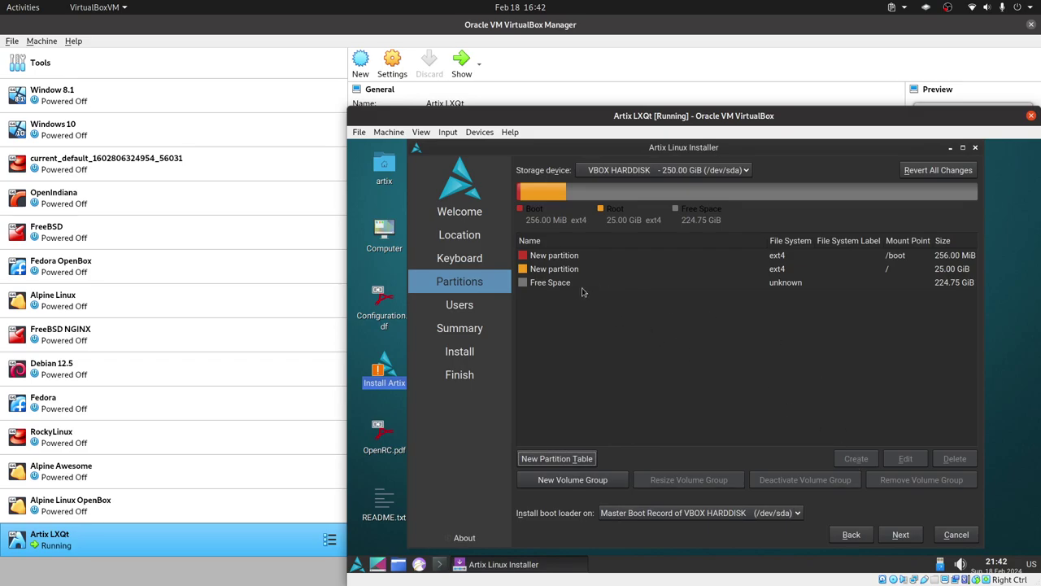
click(570, 283)
click(853, 458)
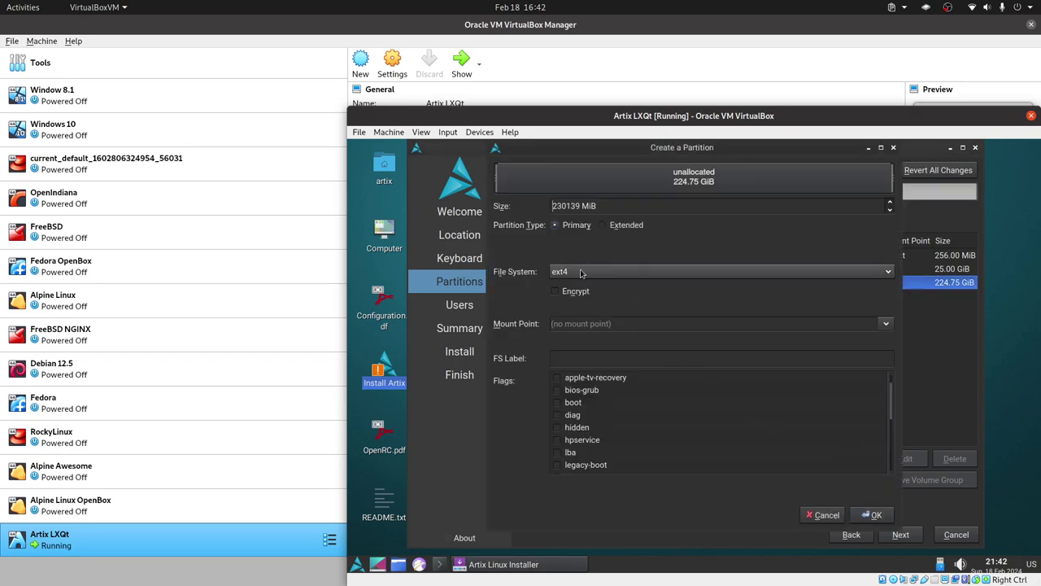
click(888, 324)
click(602, 358)
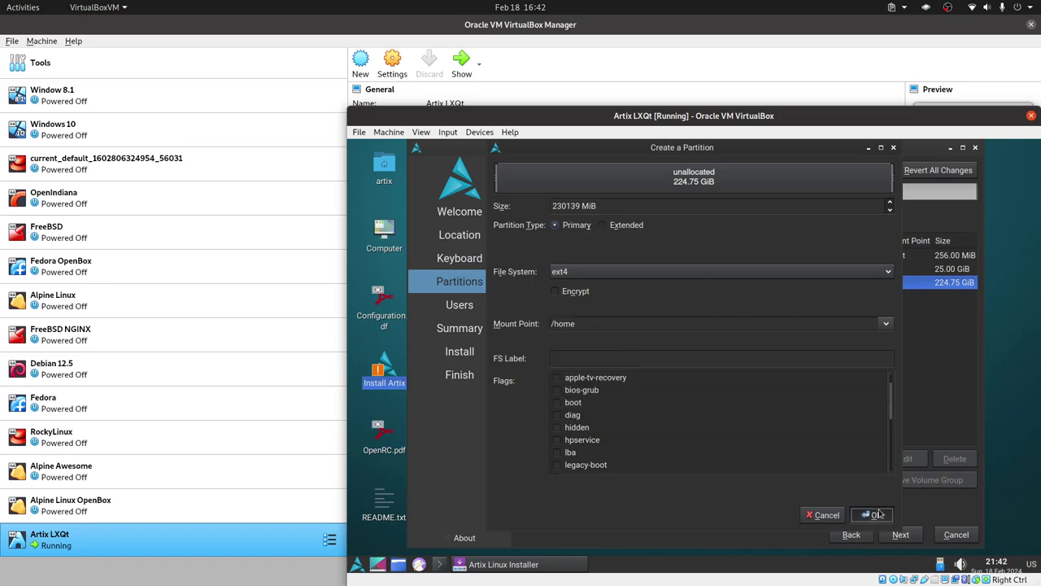
click(874, 514)
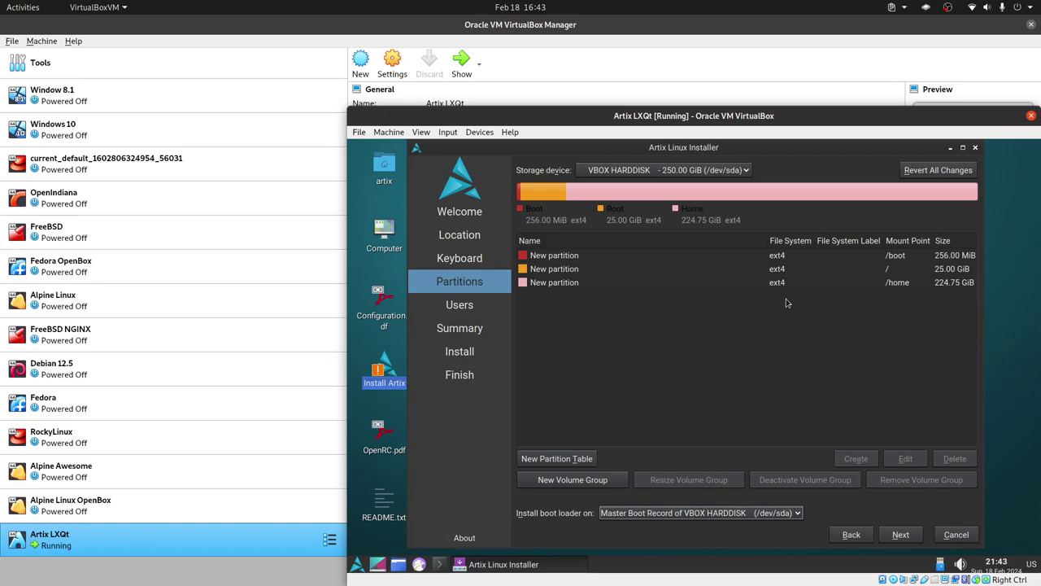
click(902, 535)
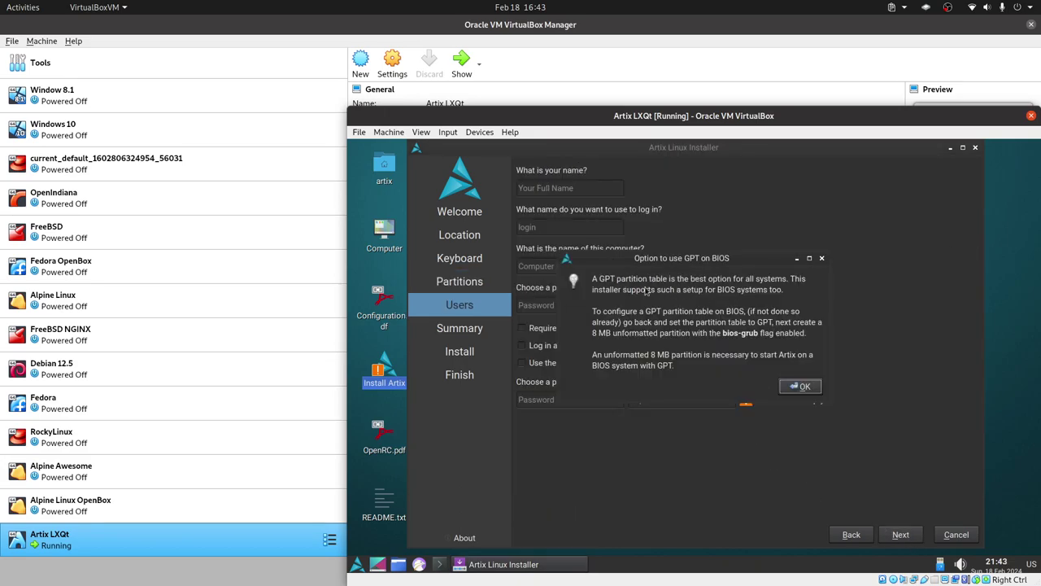
Step: Dismiss the GPT on BIOS notice and enter the user's full name and password twice
click(800, 386)
click(593, 183)
text(LibreByte)
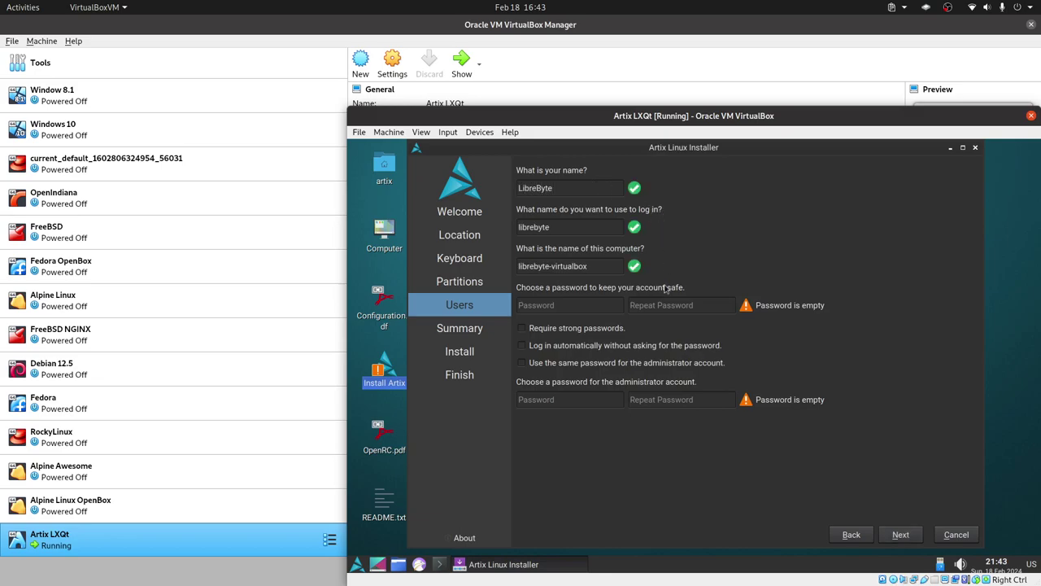
click(595, 304)
click(648, 306)
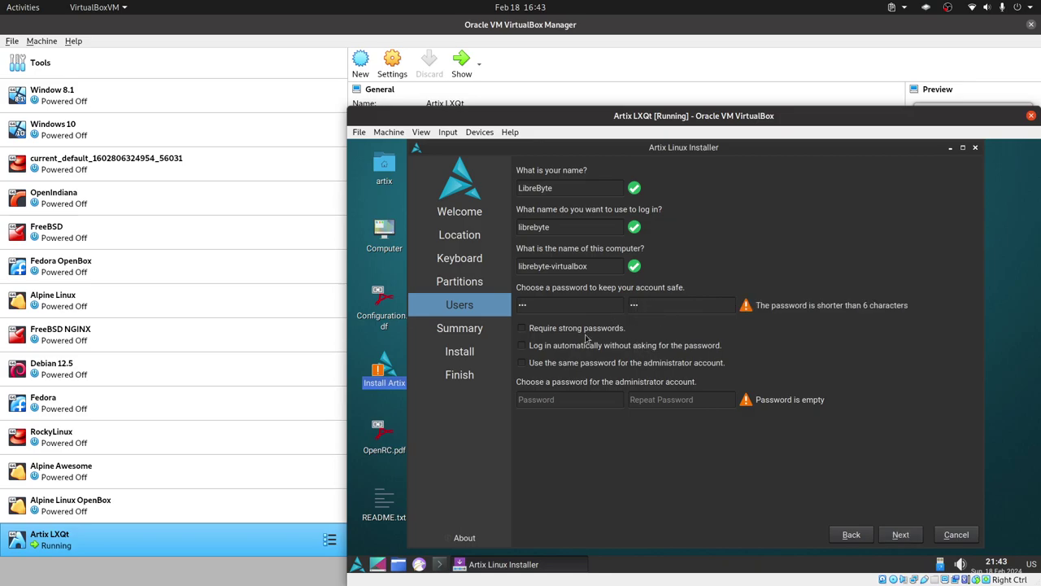
Step: Leave automatic login off, reuse the password for the administrator, and continue to the summary
click(549, 345)
click(576, 345)
click(572, 364)
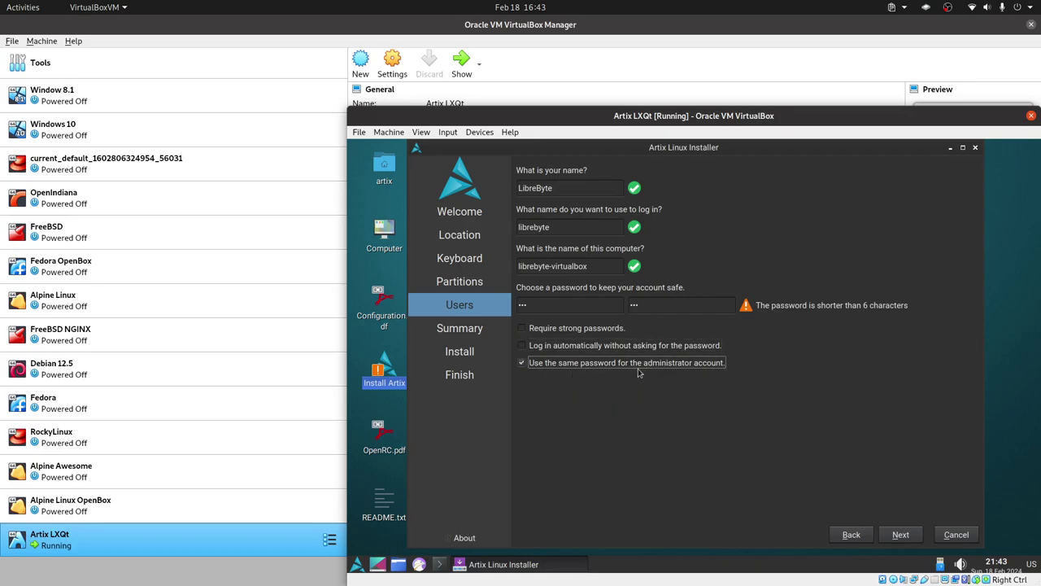
click(899, 534)
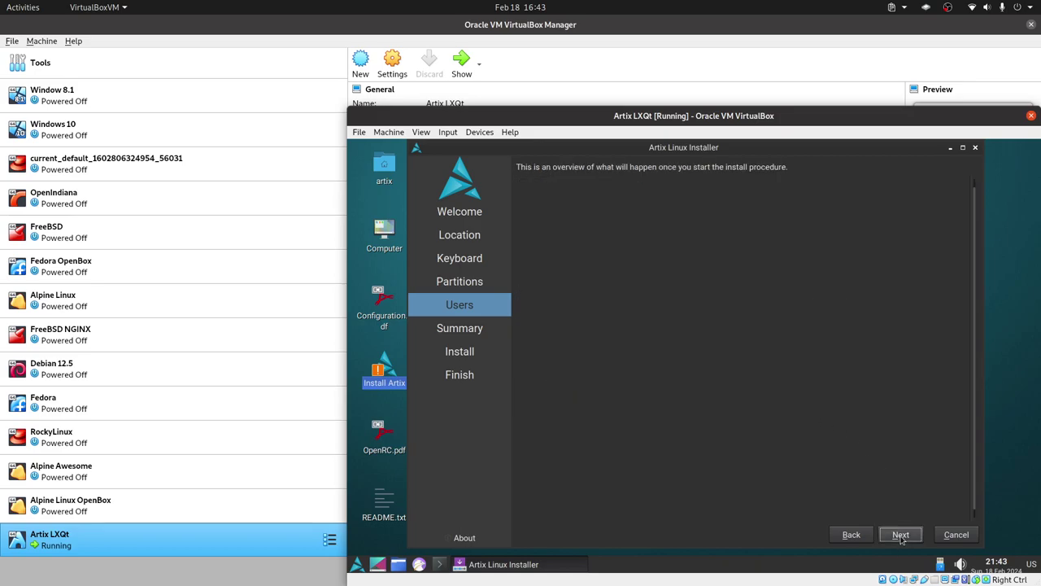
Step: Review the installation summary page
scroll(868, 258, down, 2)
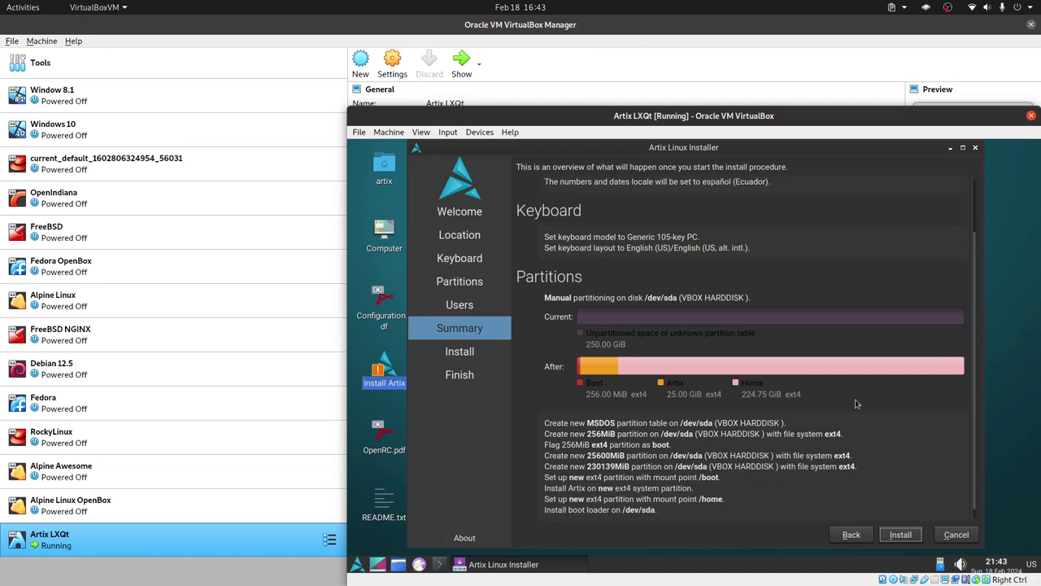
scroll(834, 275, up, 2)
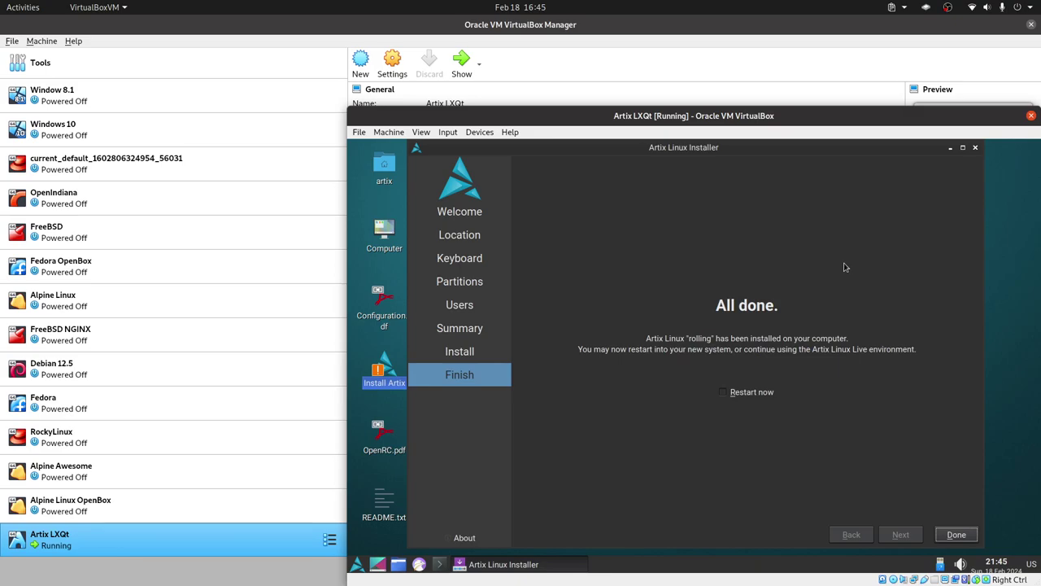
Step: Restart after installation and boot the Artix Linux GRUB entry
click(758, 393)
click(955, 535)
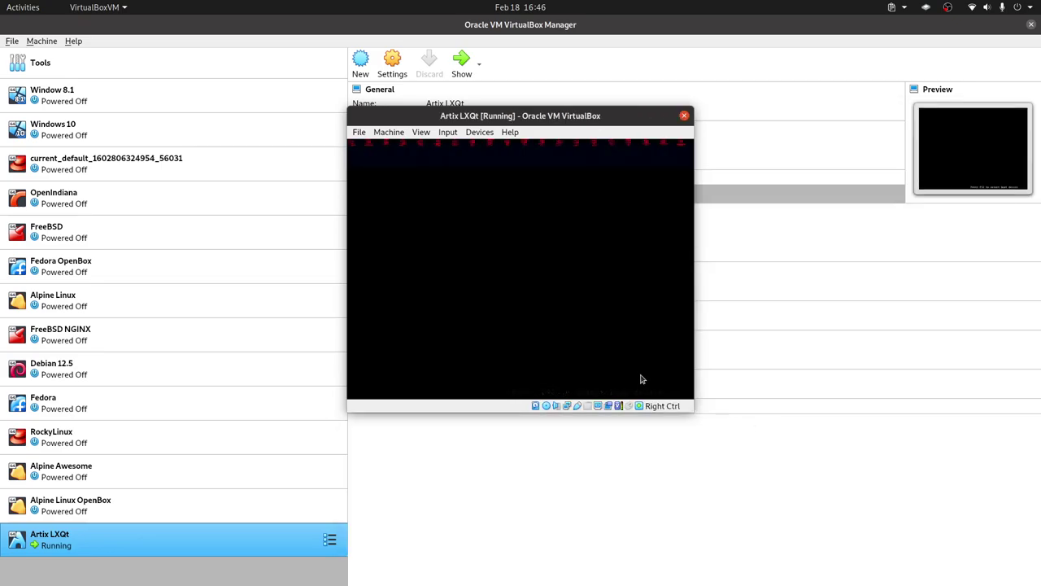
key(Down)
key(Up)
key(Down)
key(Up)
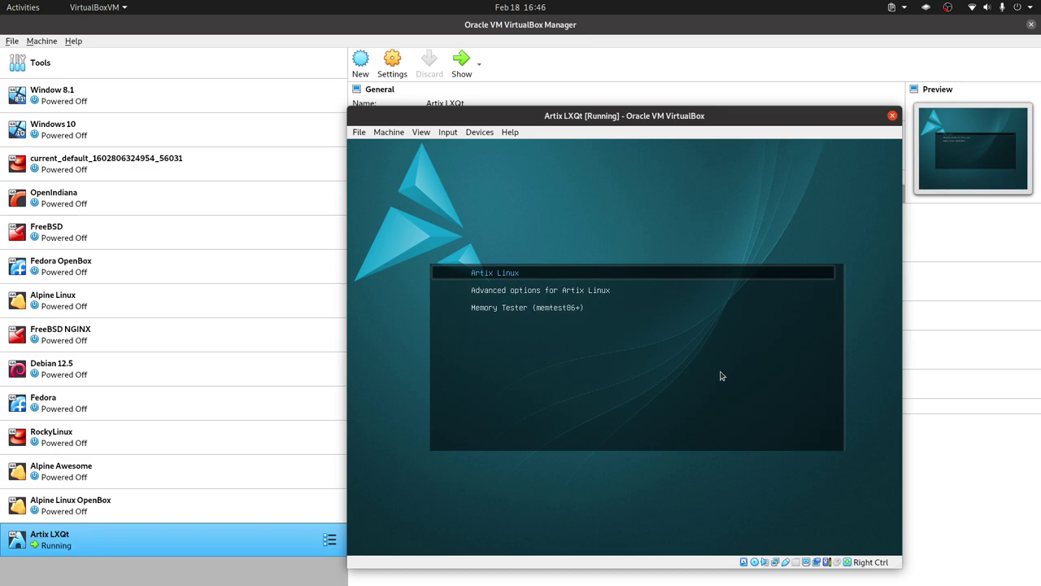
key(Return)
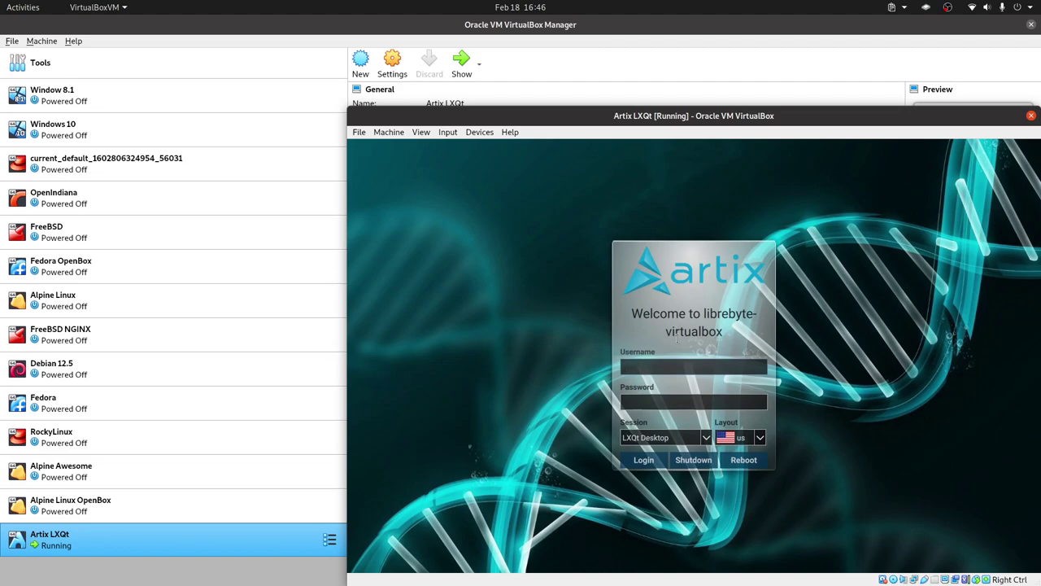
Step: Log in at the login screen with the account's username and password
text(librete)
key(BackSpace)
key(BackSpace)
text(byte)
key(Tab)
key(Return)
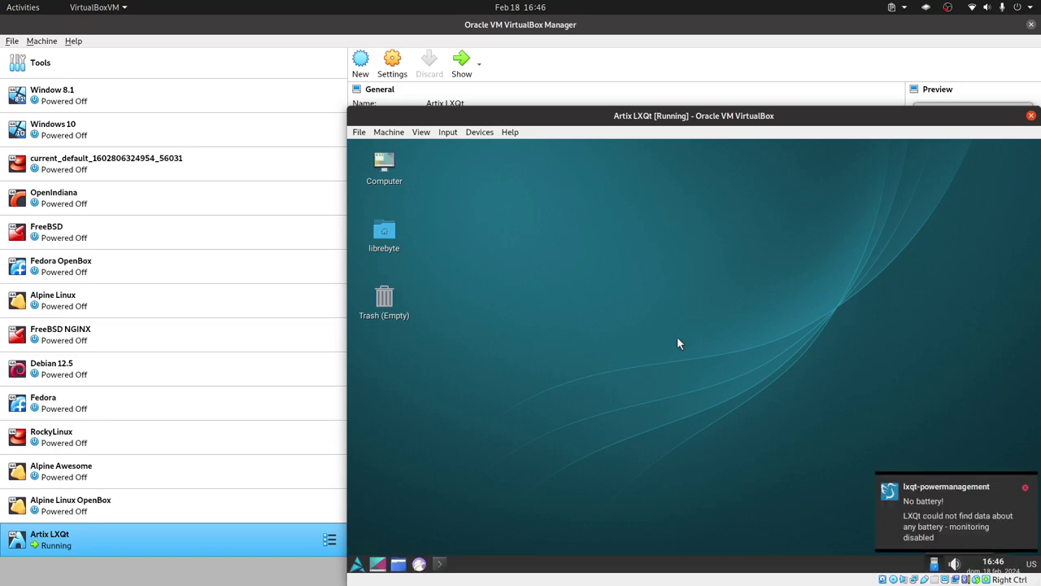
Step: Open and close the LXQt panel configuration unchanged, then switch the VM to full-screen with Host+F
right_click(934, 565)
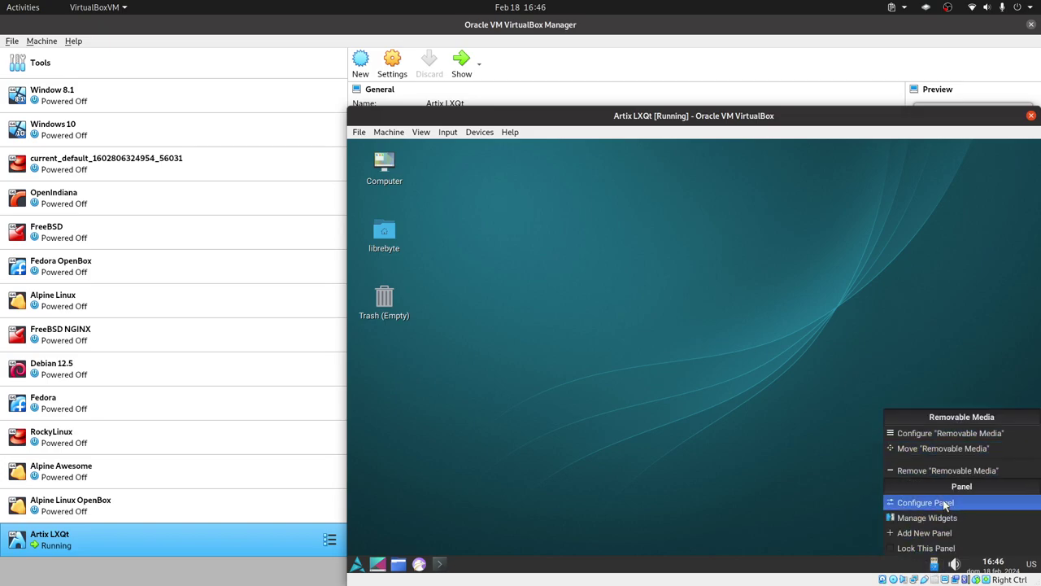
click(921, 501)
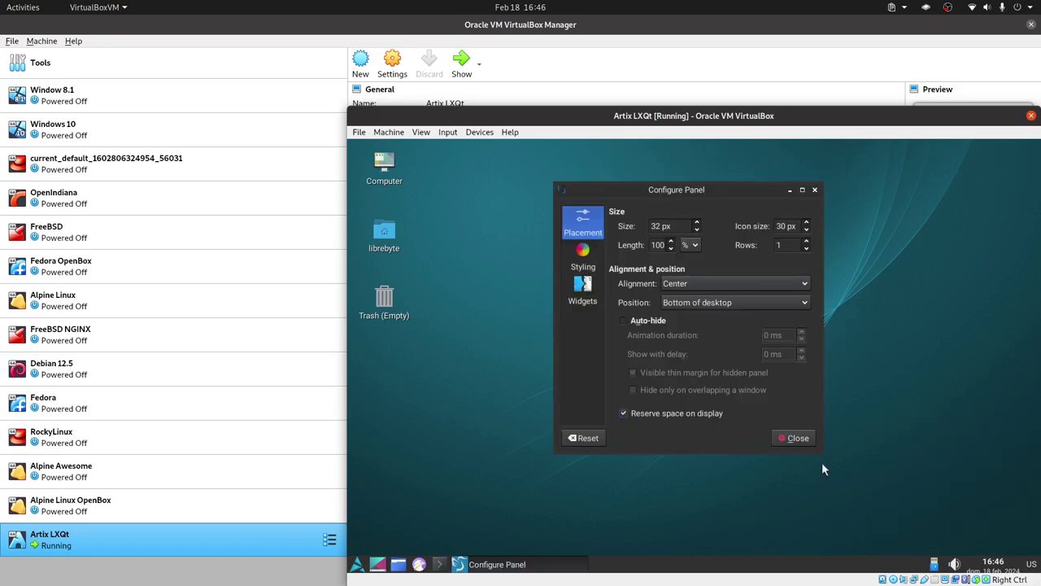
click(815, 192)
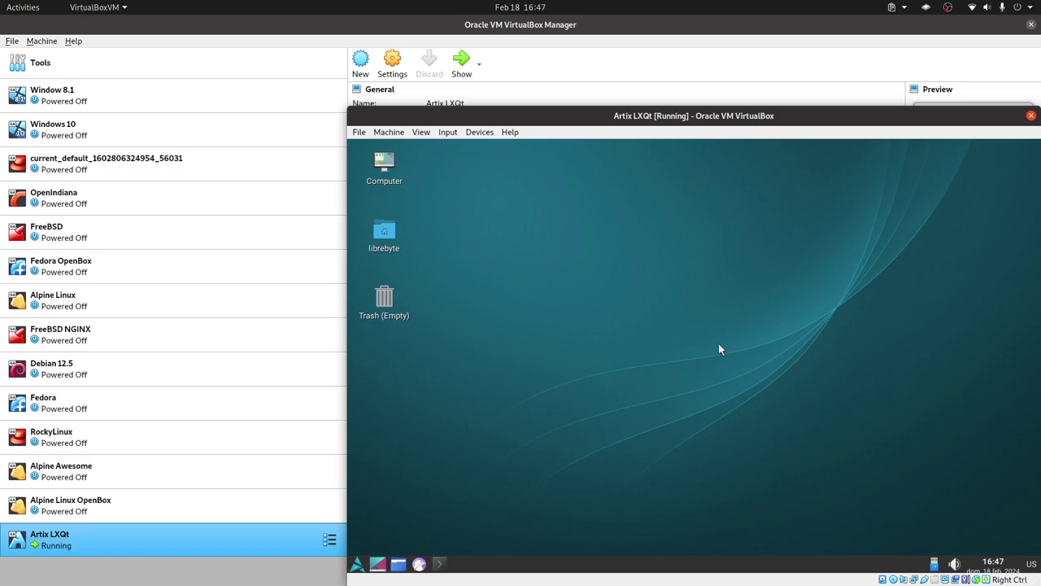
key(Control_R+f)
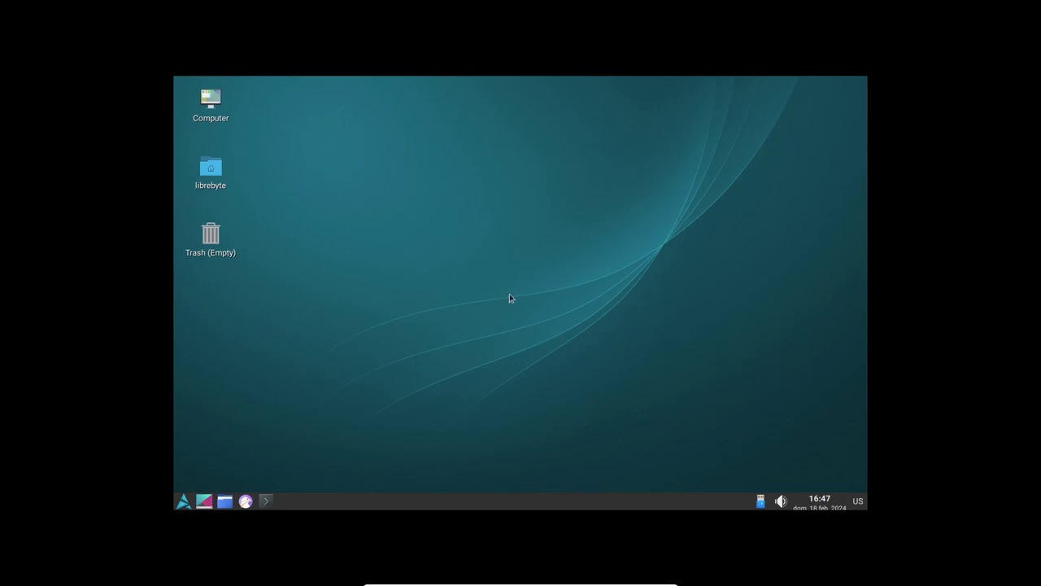
Step: Open LXQt Monitor settings and choose 1920x1080 as the display resolution
click(183, 501)
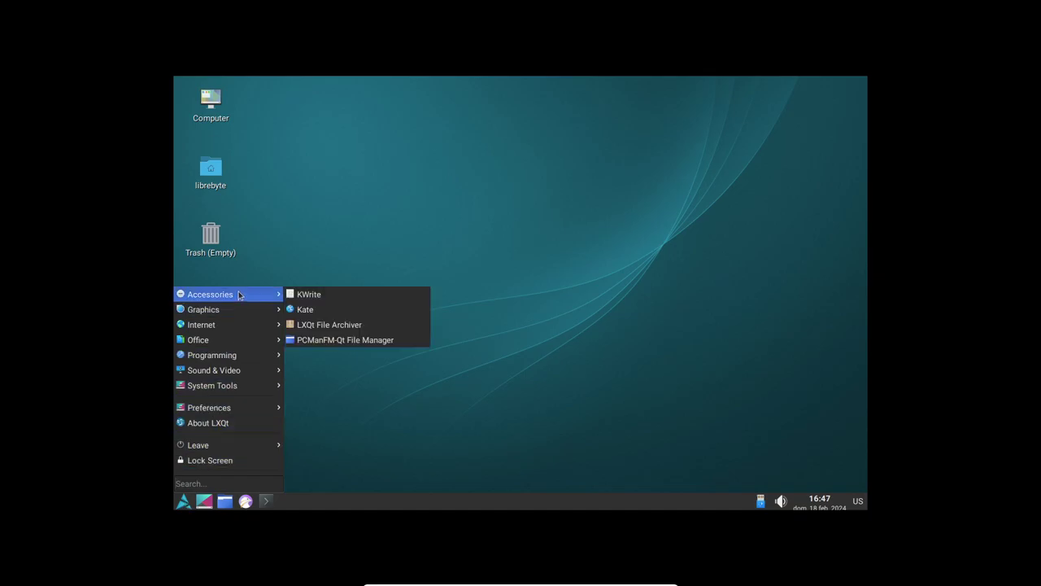
mouse_move(240, 326)
mouse_move(227, 411)
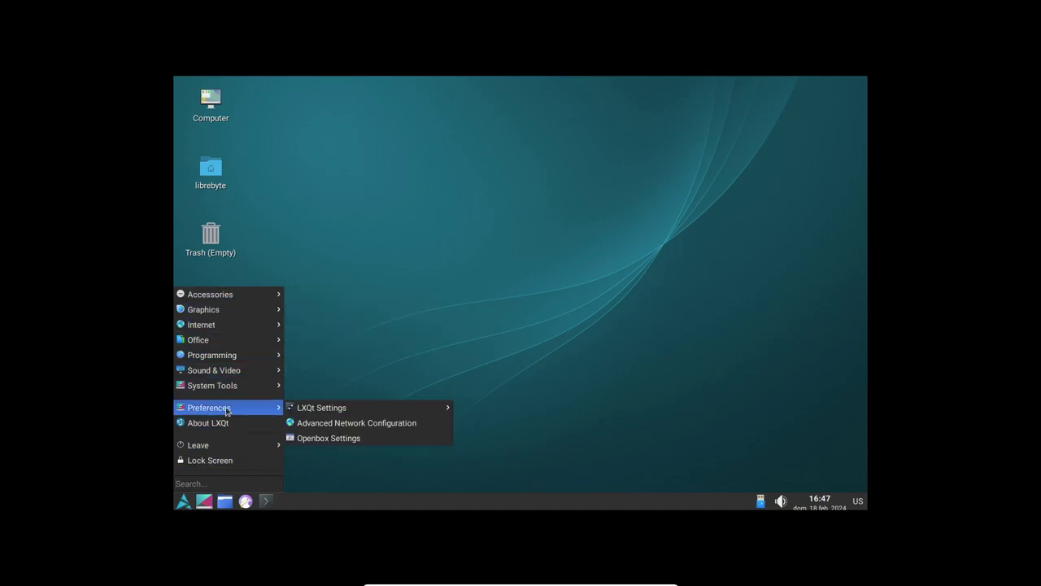
mouse_move(355, 415)
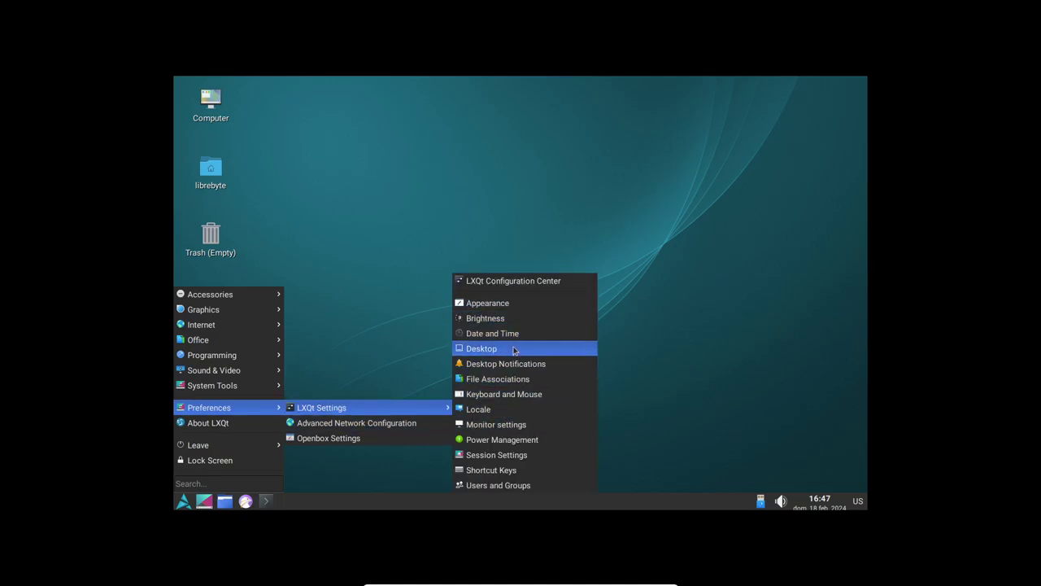
click(514, 423)
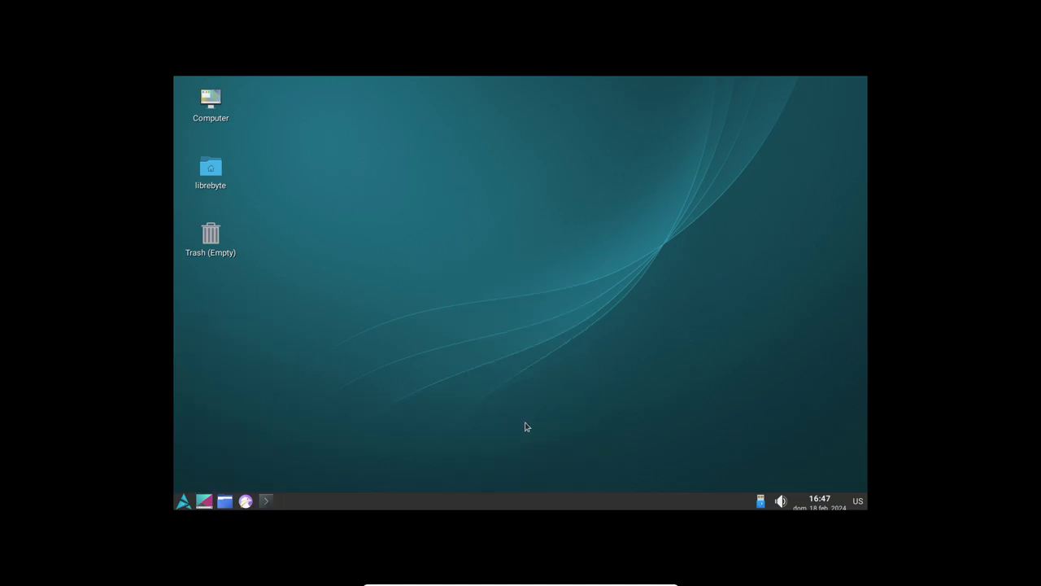
click(624, 292)
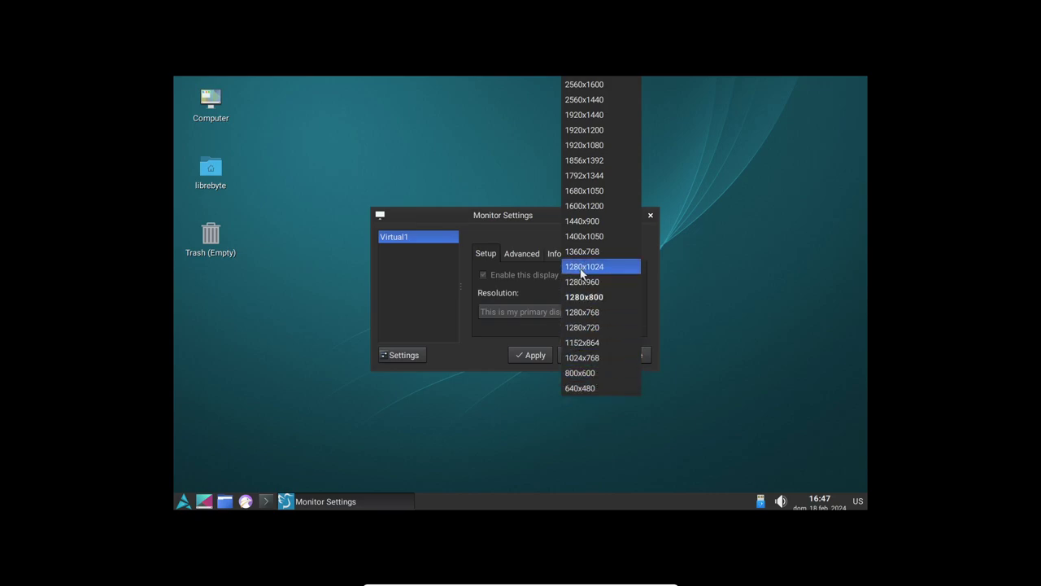
click(607, 145)
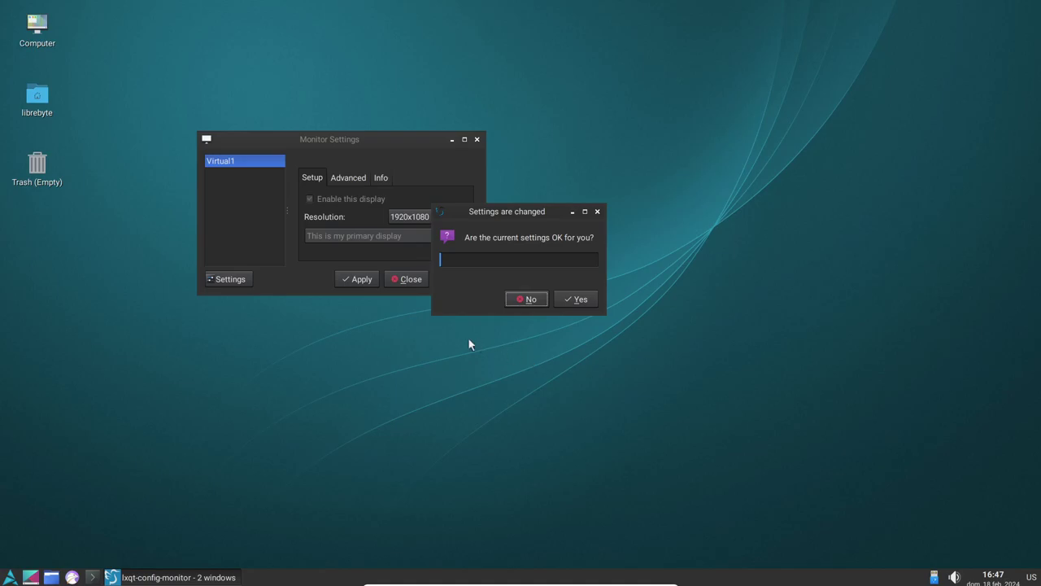
Step: Apply and keep the 1920x1080 resolution, save the monitor configuration, and close the window
click(576, 299)
click(358, 280)
click(527, 299)
click(465, 281)
click(580, 299)
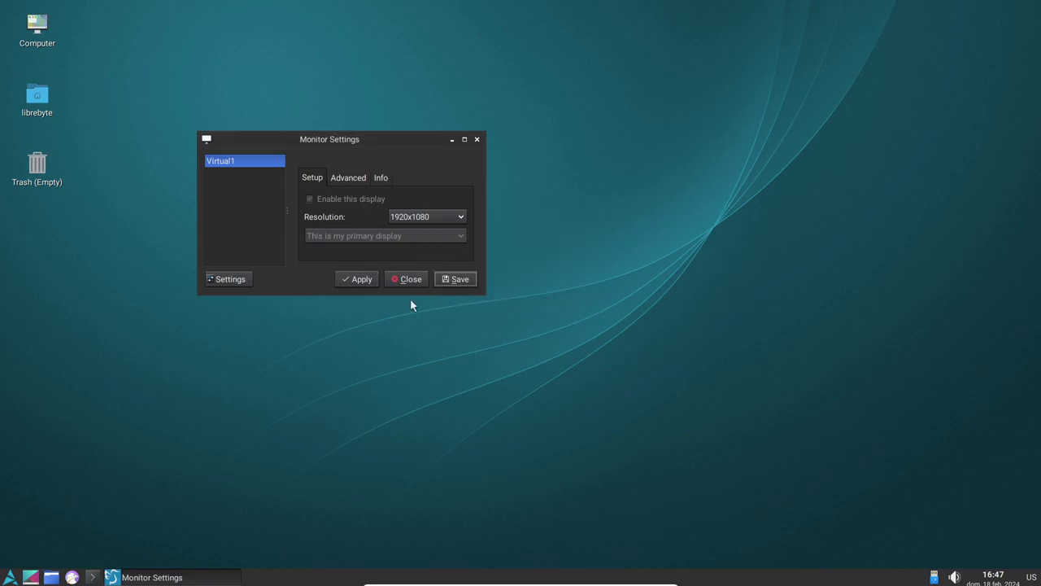
click(360, 281)
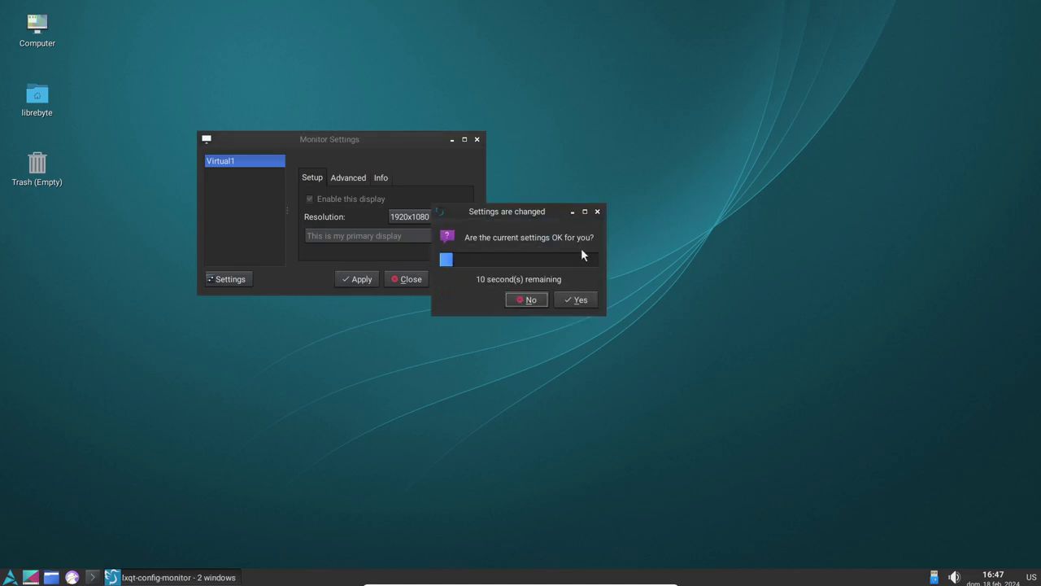
click(574, 299)
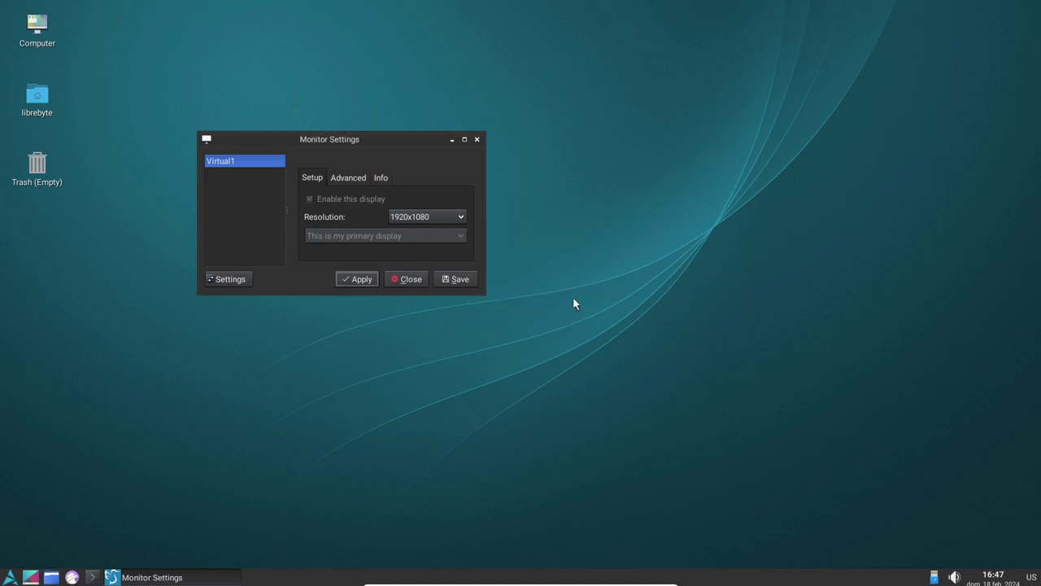
click(478, 140)
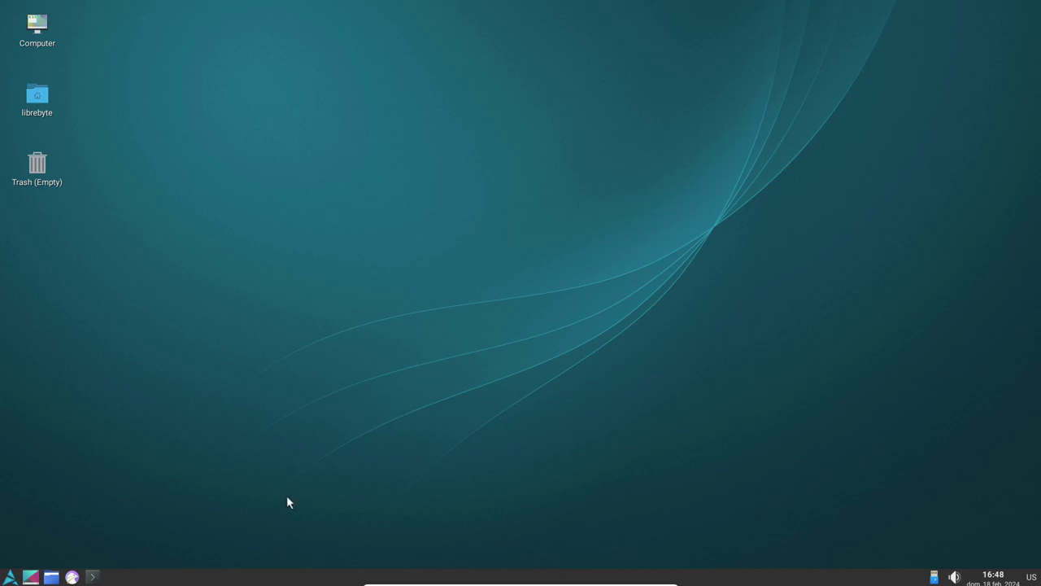
Step: Launch the Falkon web browser from the Internet menu
click(10, 576)
mouse_move(89, 370)
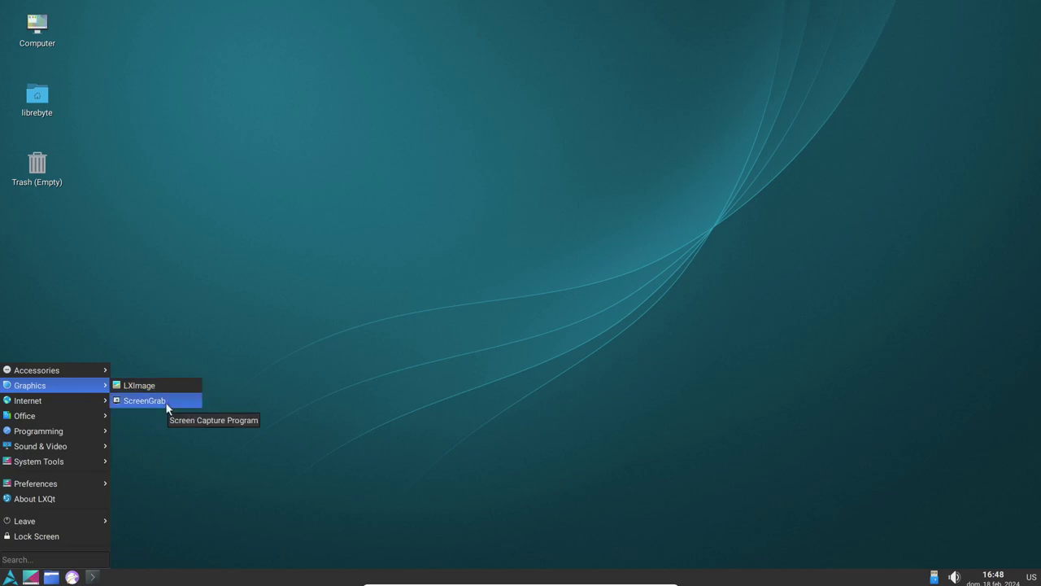
mouse_move(77, 407)
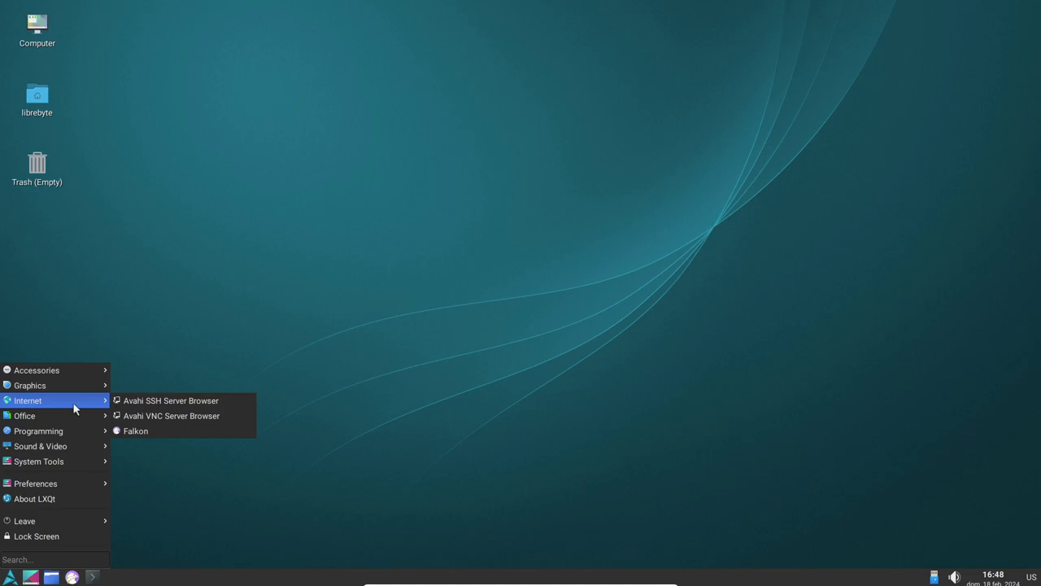
click(168, 431)
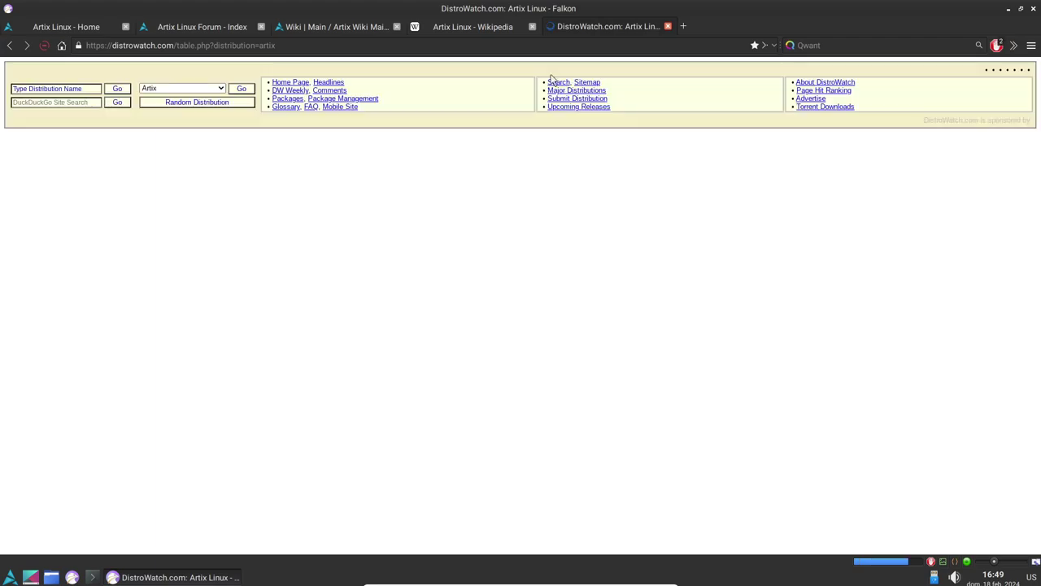
Step: Close the Wikipedia and Artix wiki tabs and restore Falkon to a smaller window
click(488, 27)
click(532, 27)
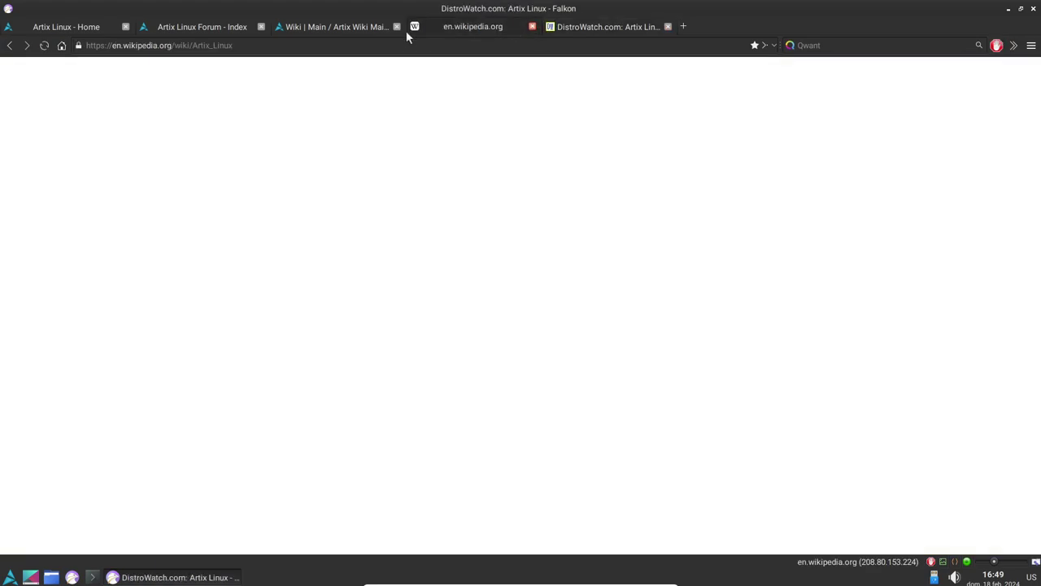
click(396, 27)
click(1020, 8)
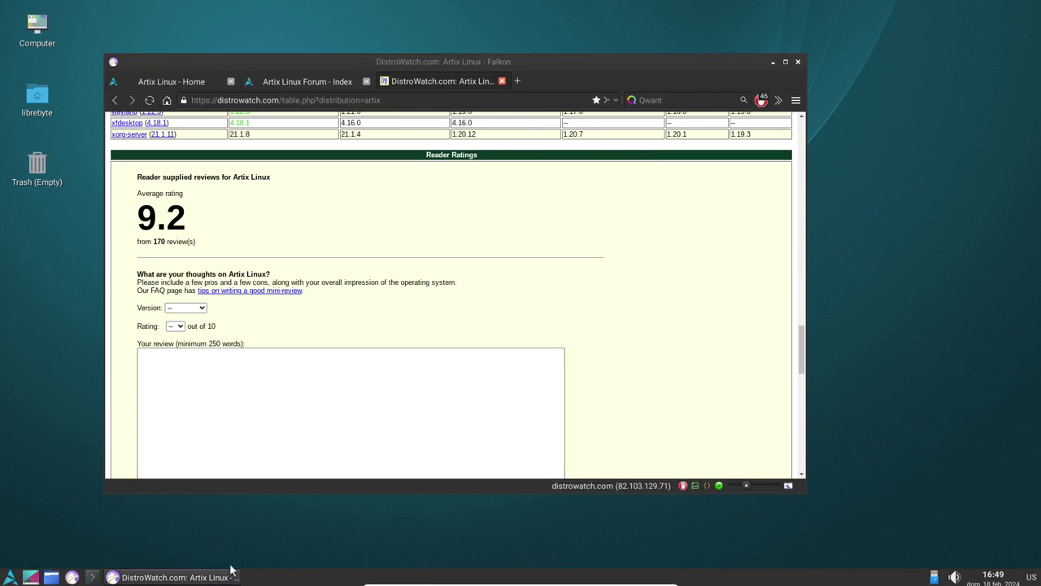
Step: Open QTerminal with Ctrl+Alt+T and view its About Qt and About QTerminal information
key(ctrl+alt+t)
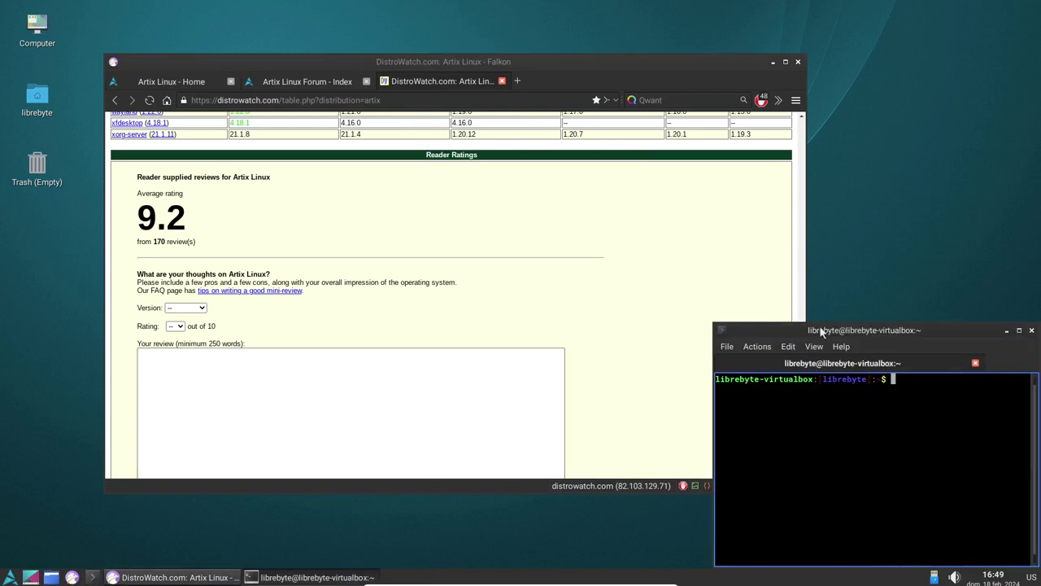
drag(950, 323, 932, 135)
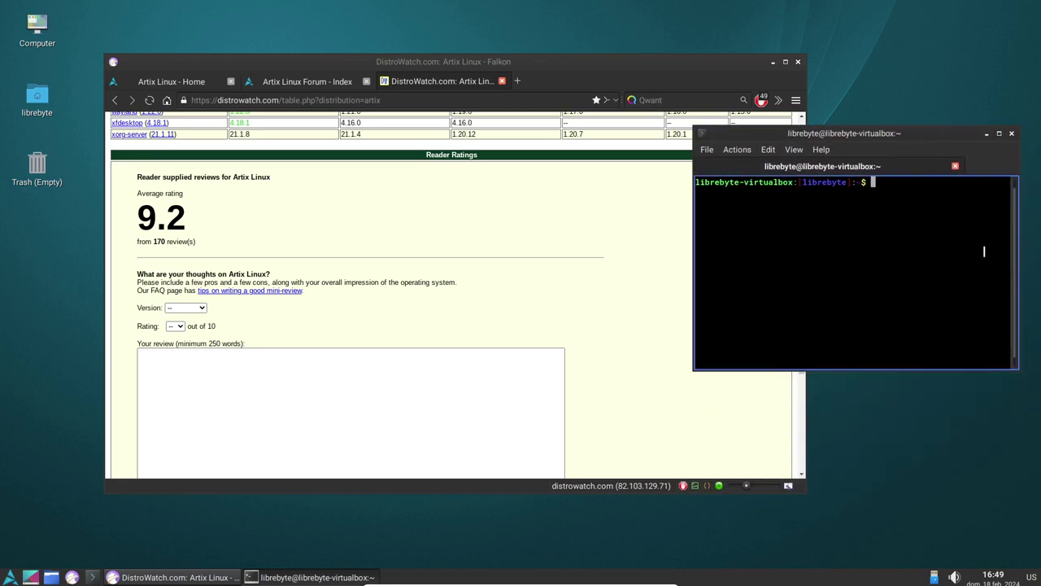
click(822, 150)
click(838, 180)
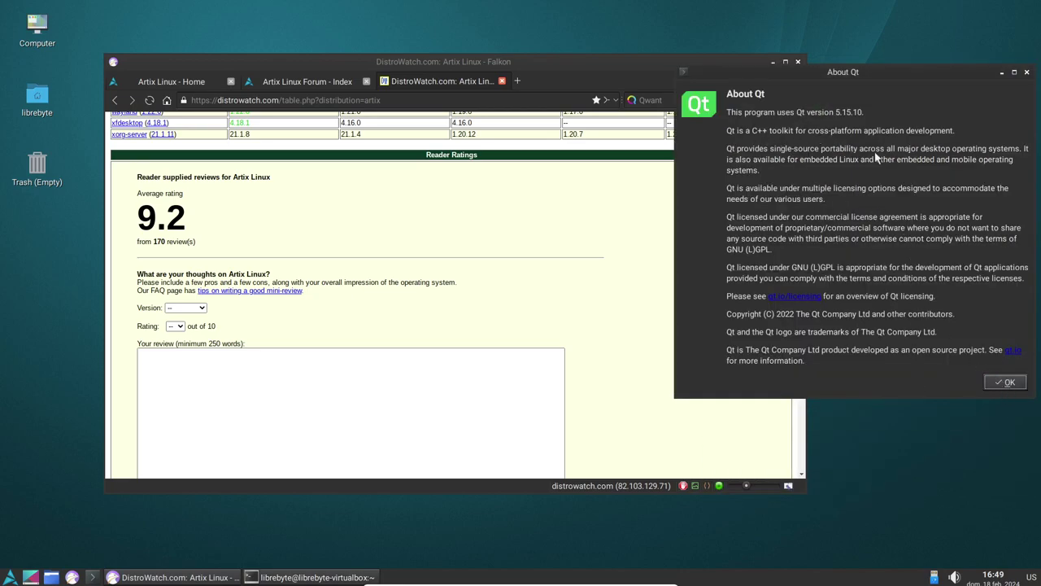
click(1006, 382)
click(820, 150)
click(838, 180)
click(1006, 381)
click(821, 150)
click(835, 164)
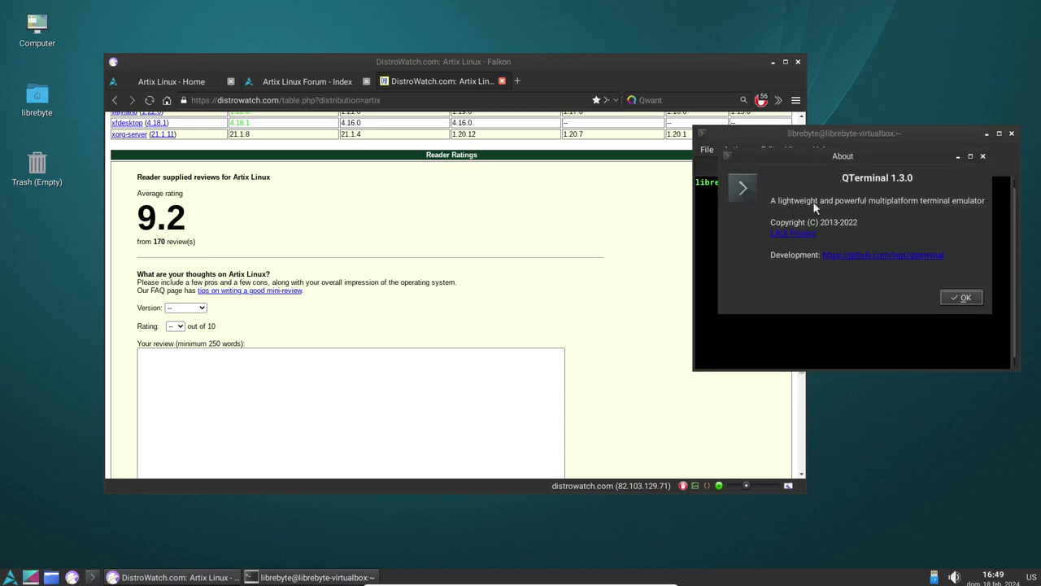
click(962, 297)
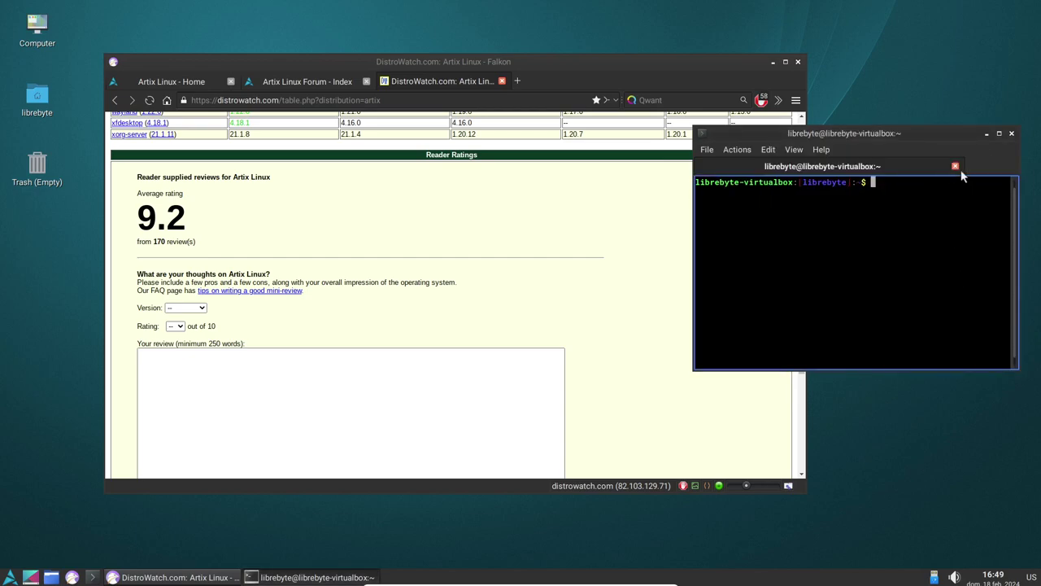
Step: Move the terminal to the top-right corner, enlarge it, and type 'sudo pacman -Sy'
drag(970, 134, 986, 10)
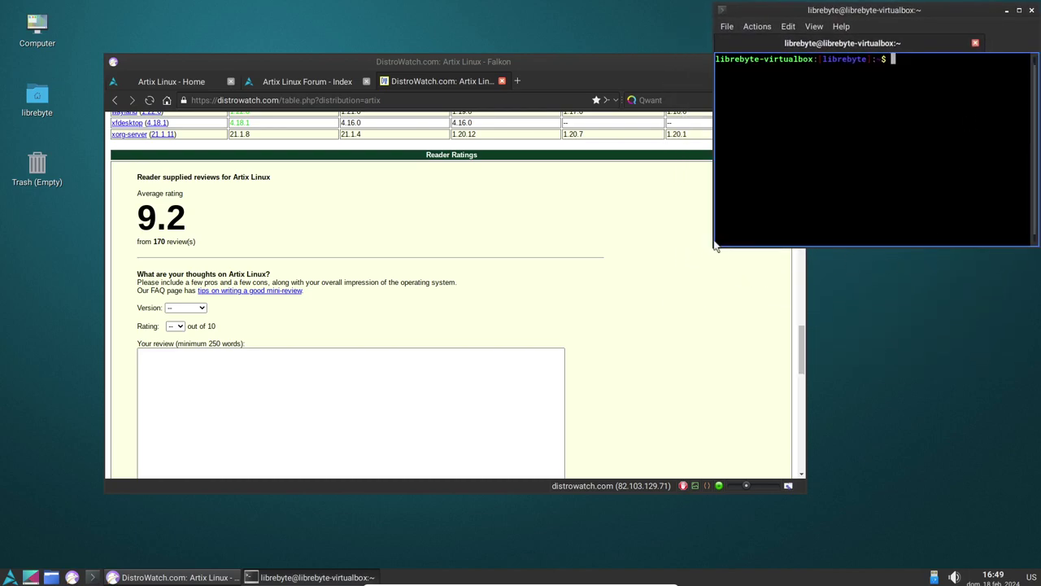
drag(715, 247, 616, 413)
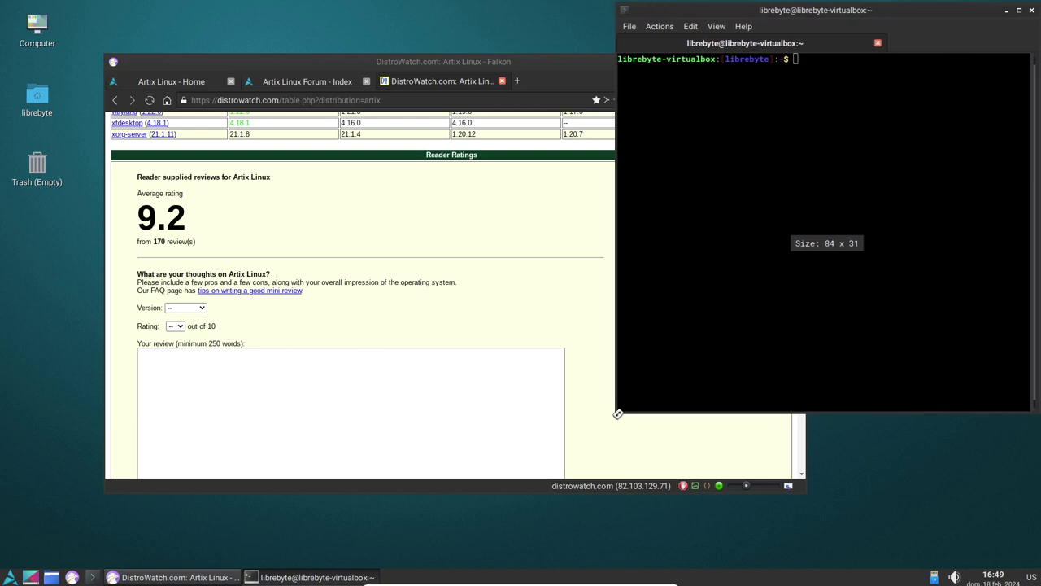
text(sudo pacma)
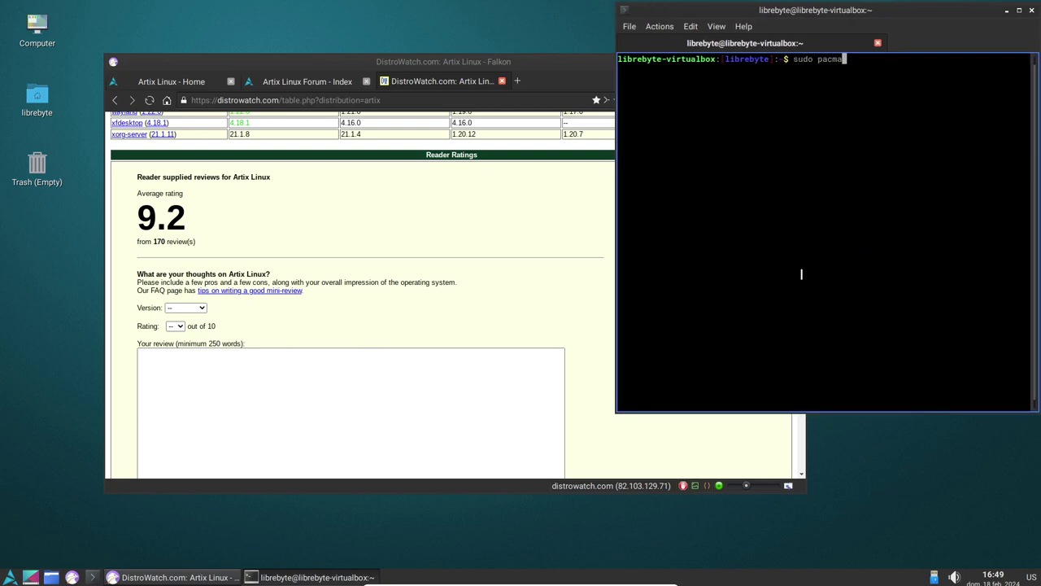
text(n -Syu)
Step: Sync the pacman databases with the sudo password, then run 'sudo pacman -S btop'
key(Return)
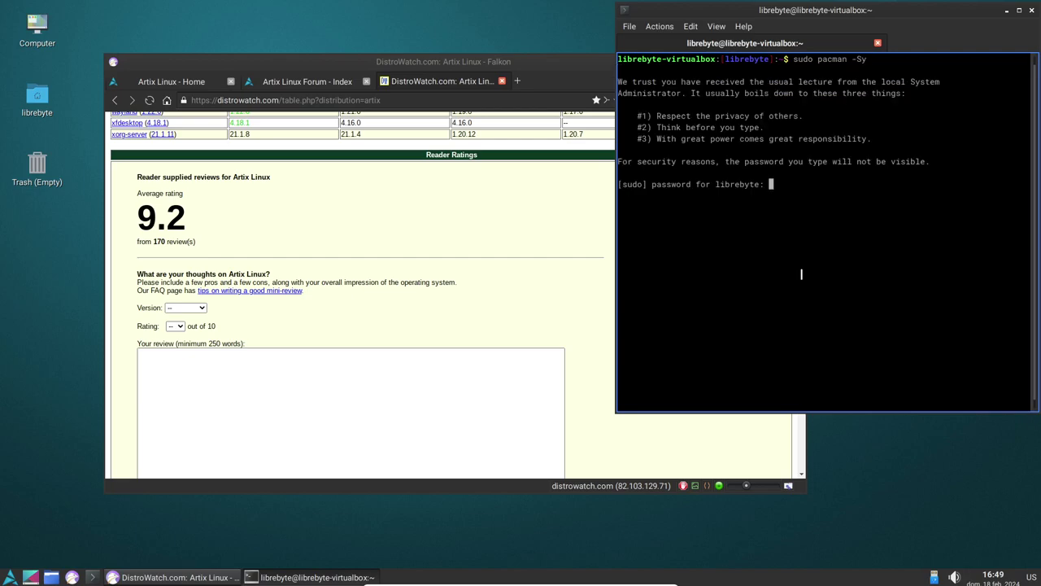
key(Return)
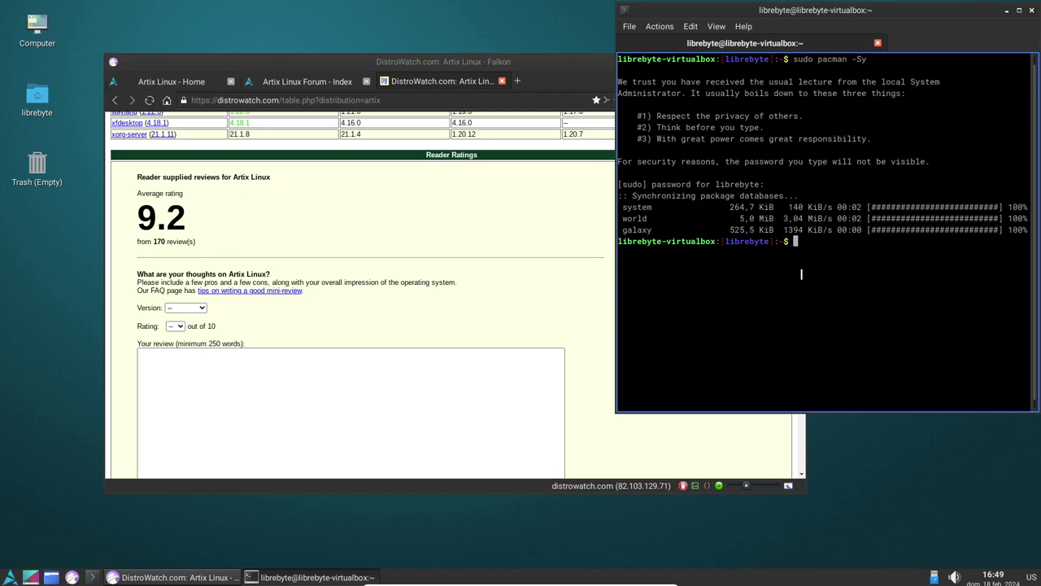
key(Up)
key(BackSpace)
text(btop)
key(Return)
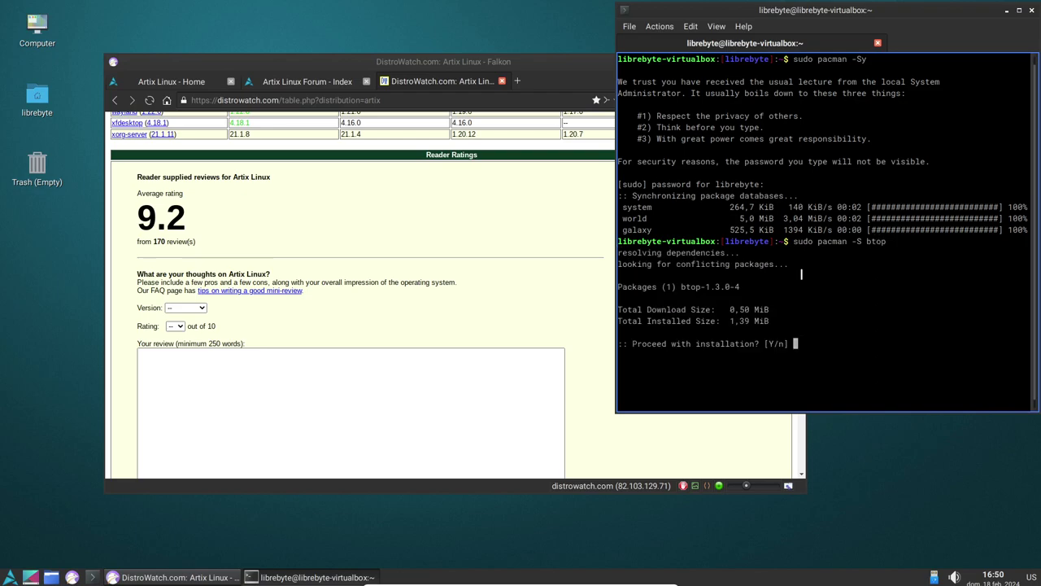
Step: Confirm the btop installation with Y and launch btop
text(Y)
key(Return)
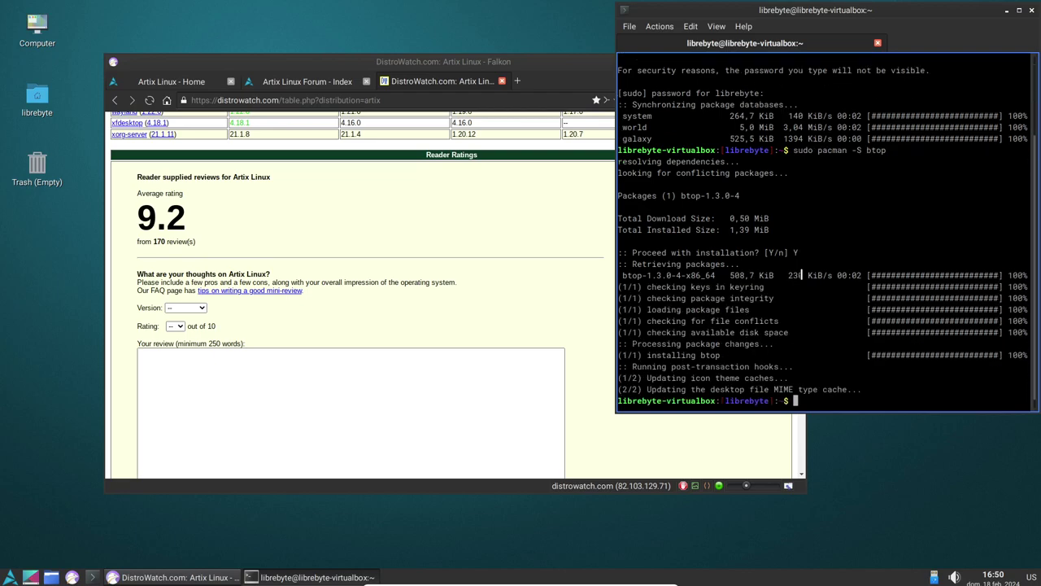
text(btop)
key(Return)
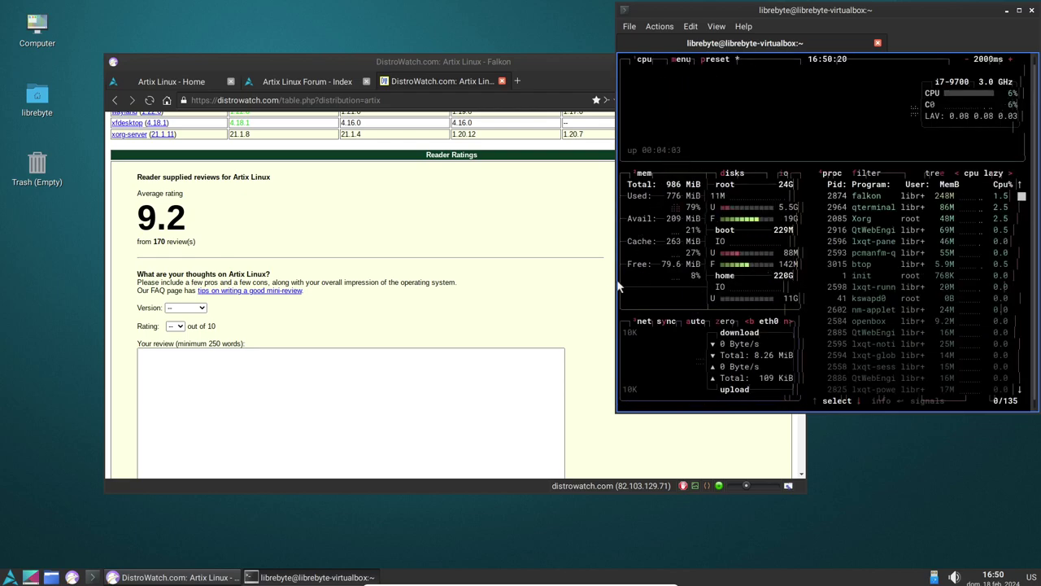
Step: Widen the terminal leftward and stretch it taller to 86 x 35 so btop fills it
drag(616, 285, 606, 284)
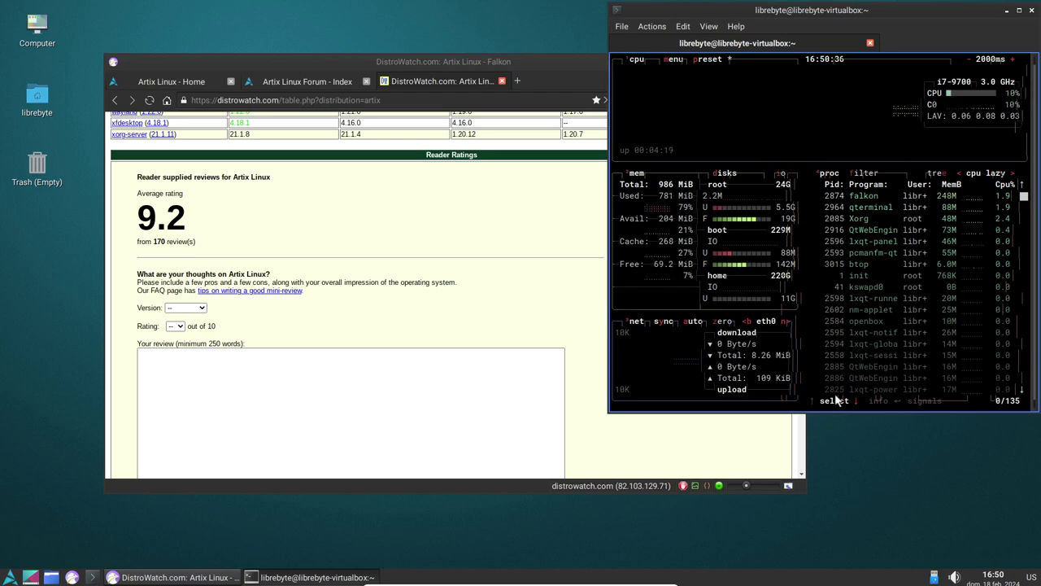
drag(836, 412, 832, 515)
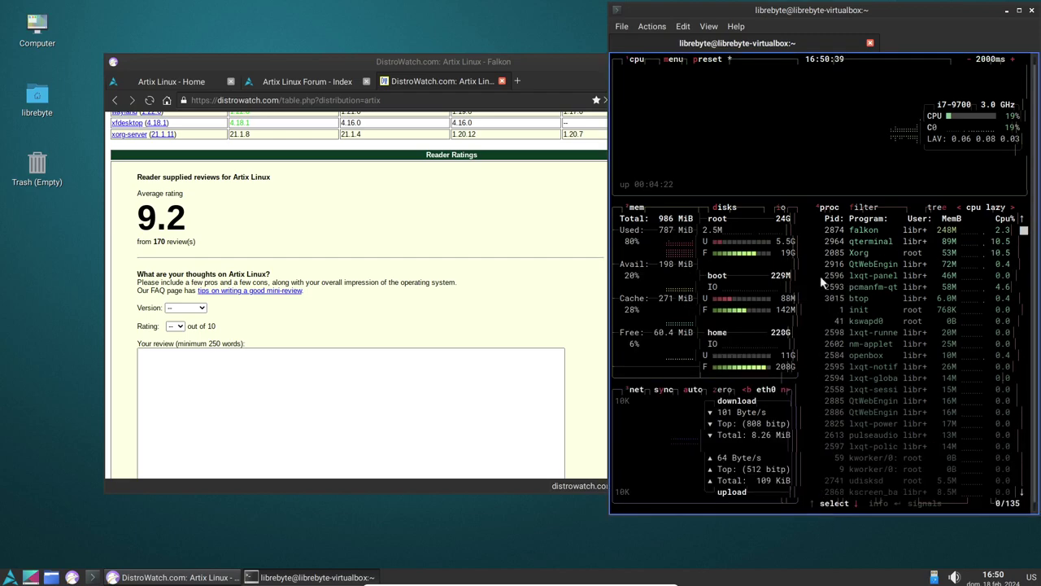